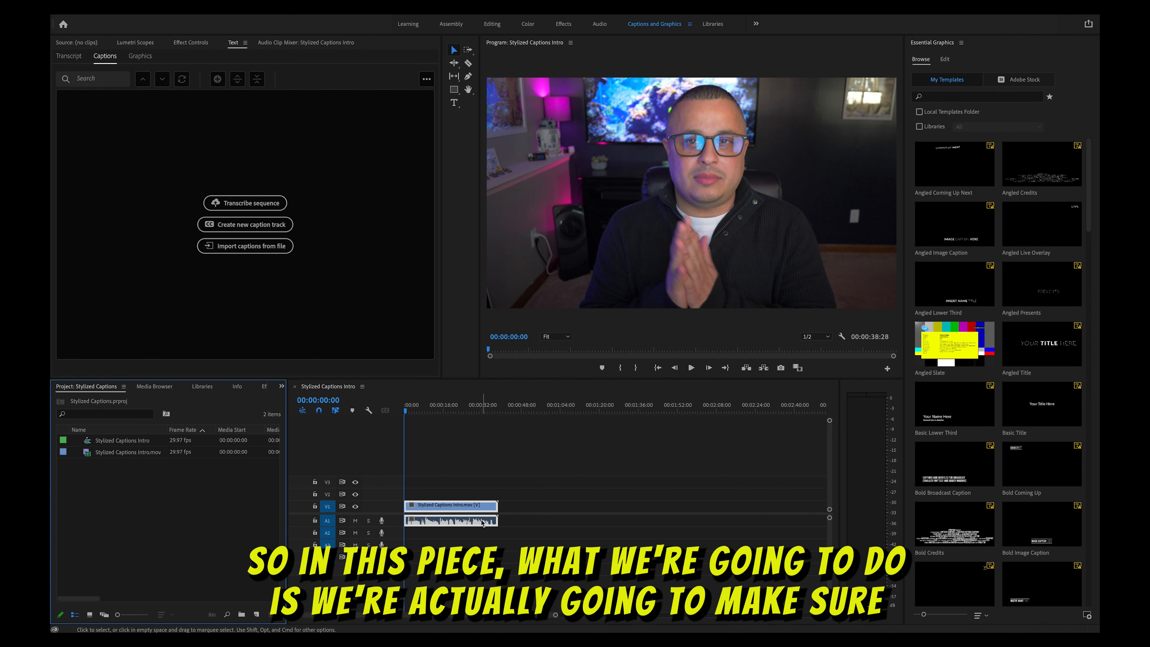
- Transcribe the sequence in English, using the Mix as the audio source
click(235, 205)
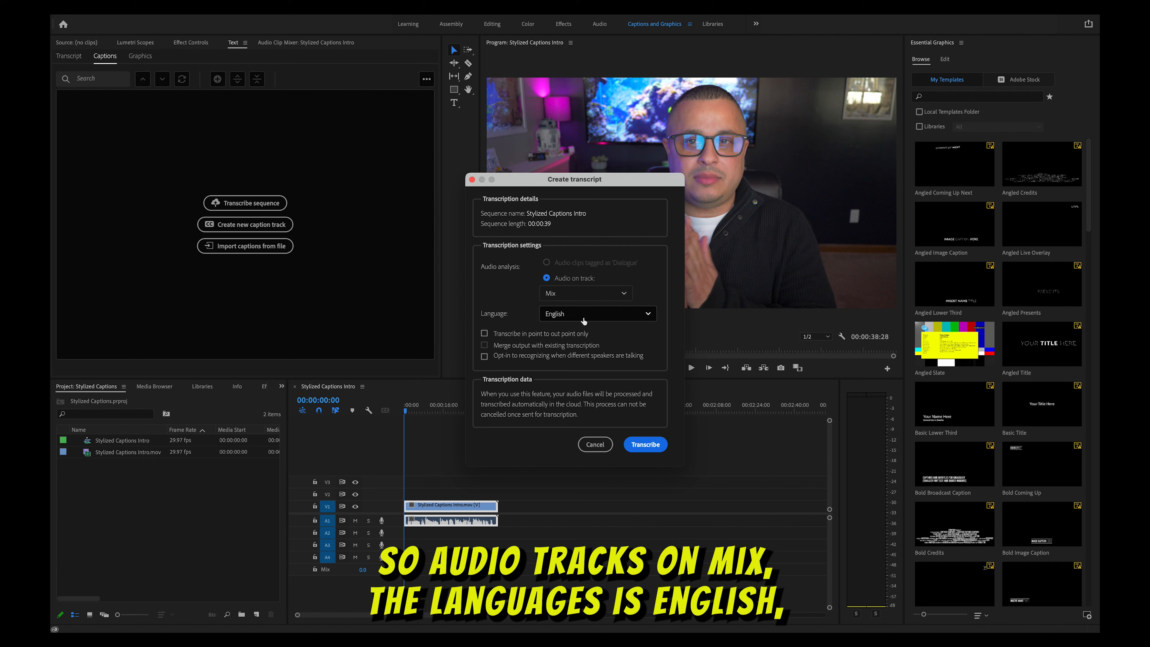
click(646, 444)
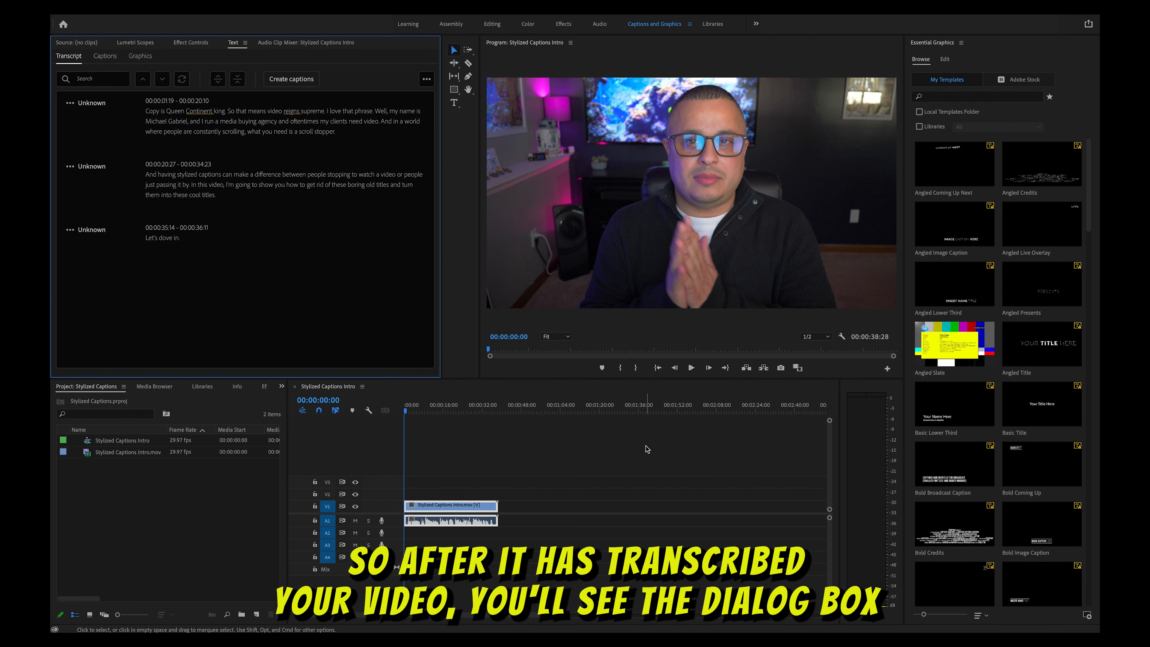
scroll(646, 449, right, 3)
scroll(646, 449, left, 2)
scroll(646, 451, left, 1)
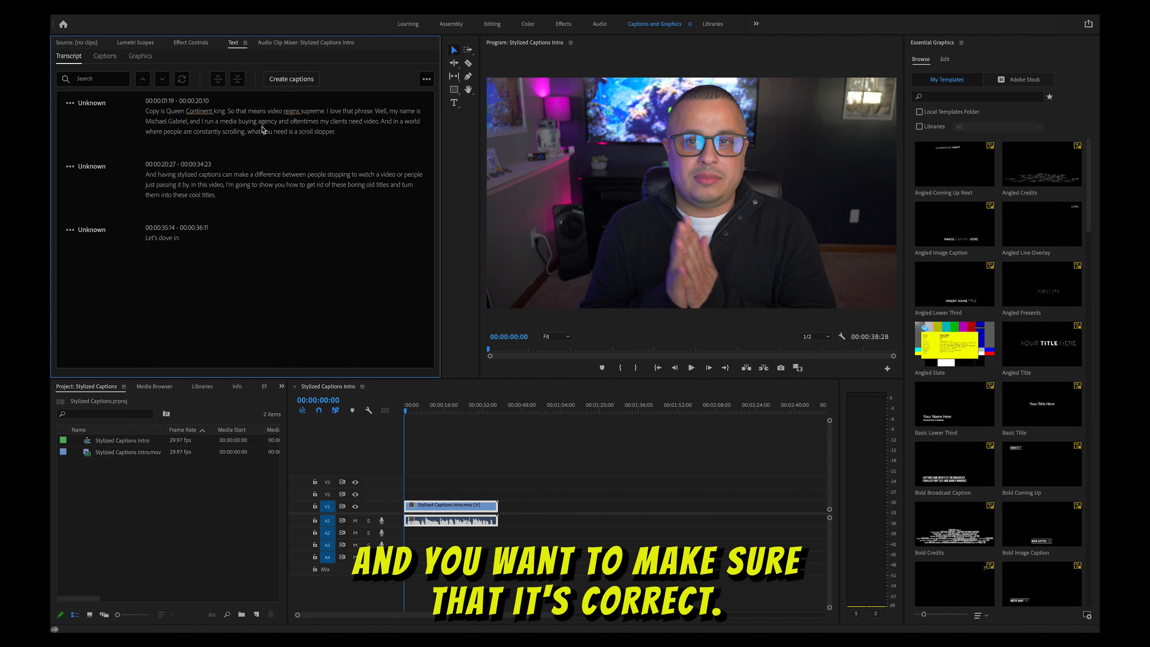
- Try changing "Continent" to "Content" in the first transcript segment, and restore the original word
double_click(201, 112)
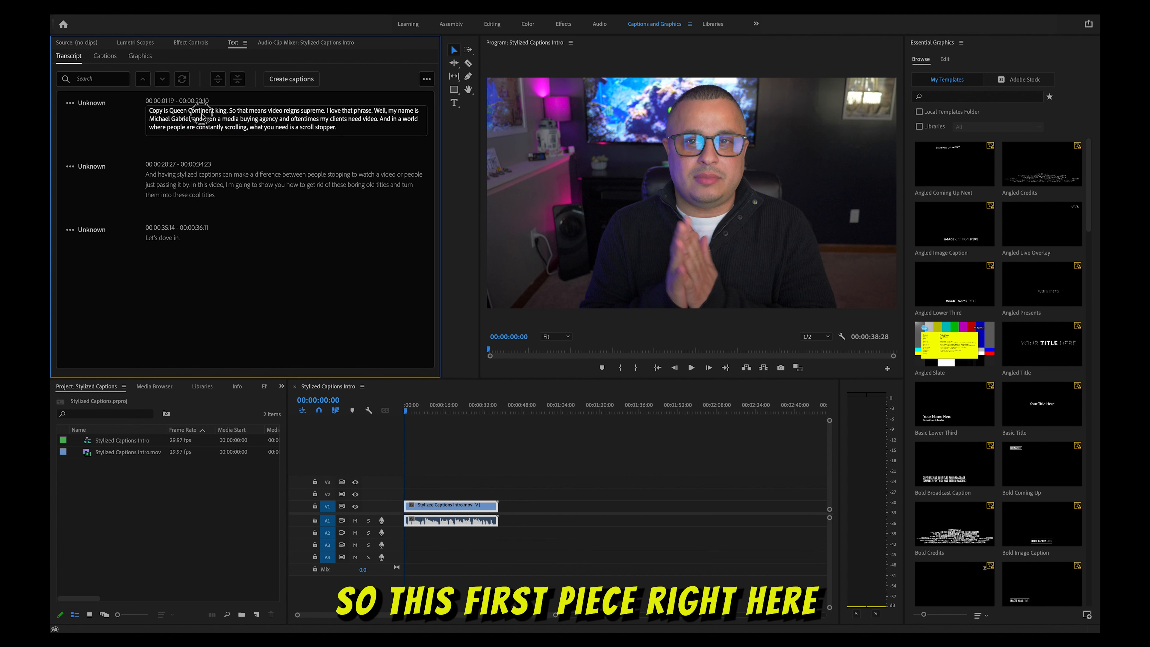
click(202, 112)
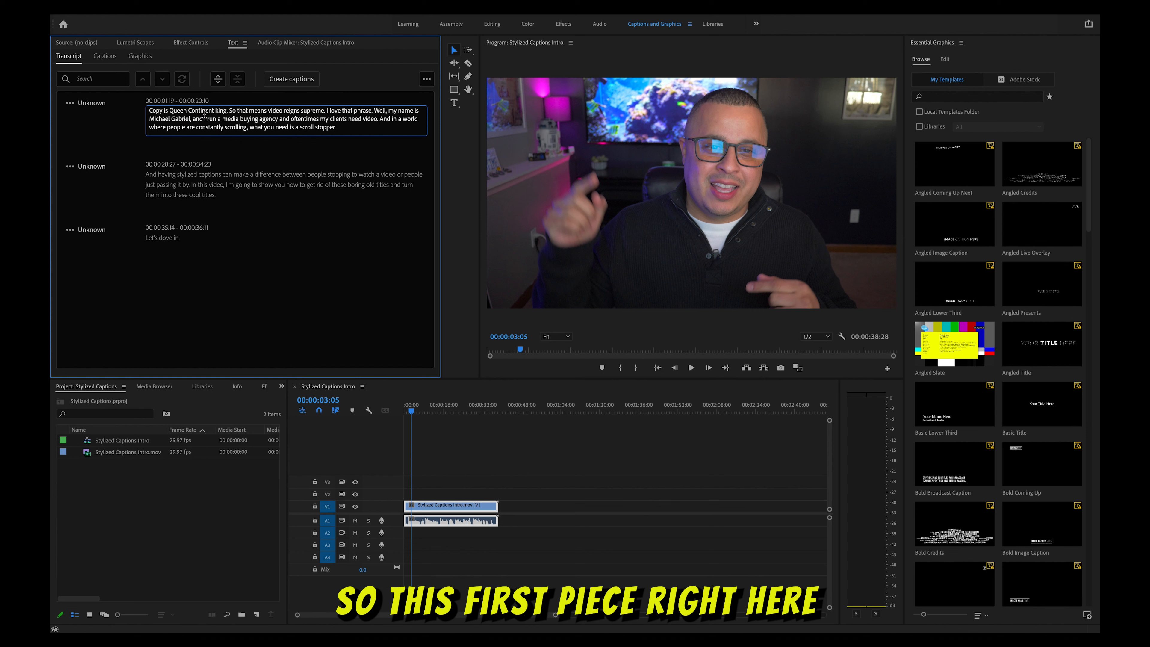
key(BackSpace)
key(BackSpace)
key(BackSpace)
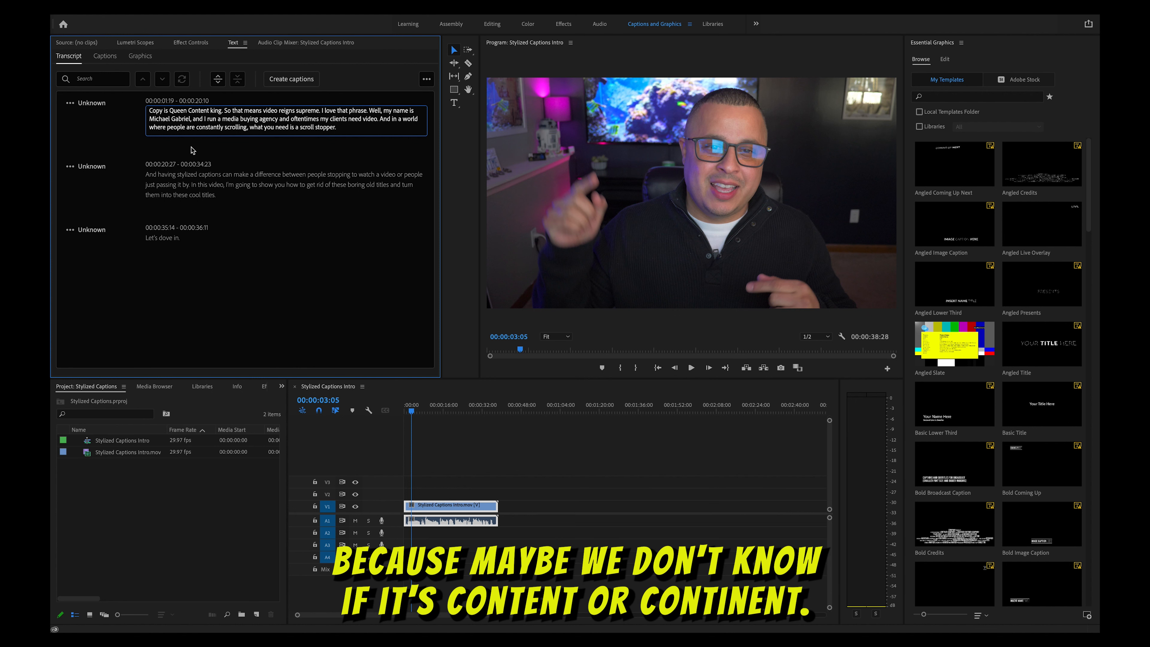
text(in)
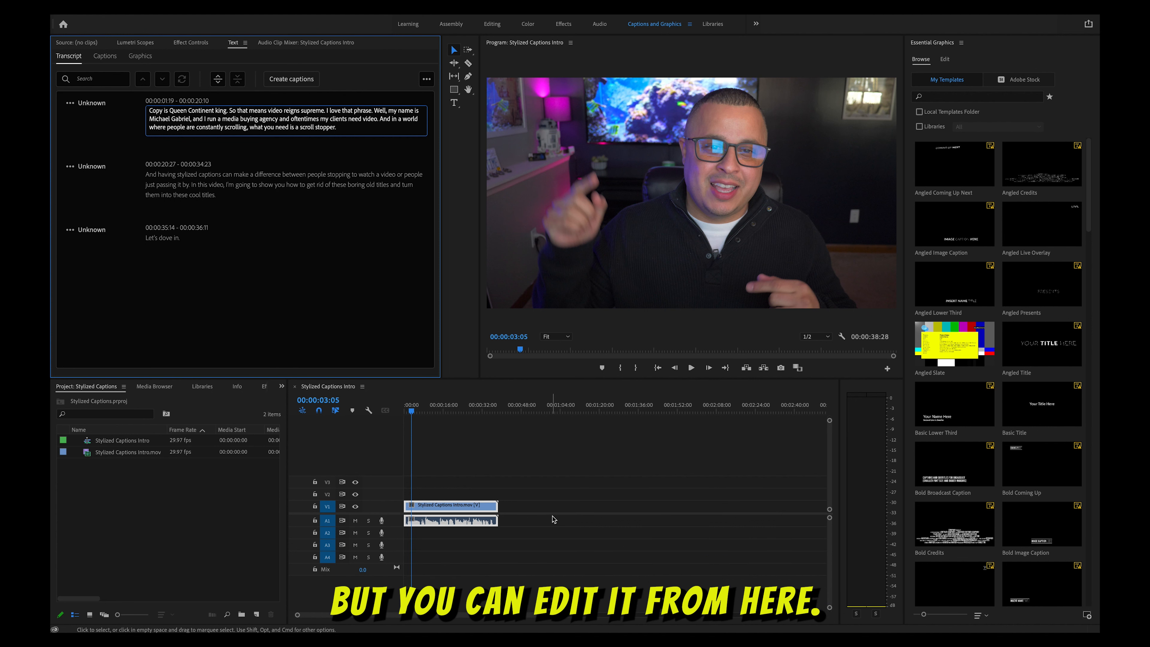
click(561, 518)
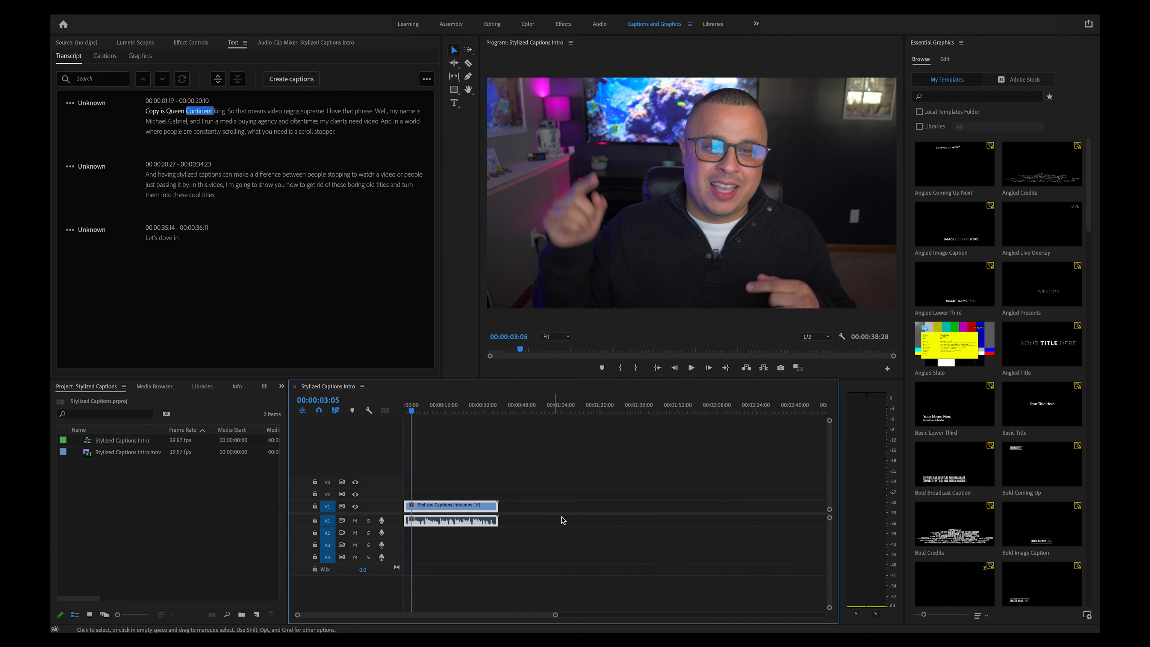
- Create double-line captions from the sequence transcript, using the Subtitle default preset and Subtitle format
click(294, 80)
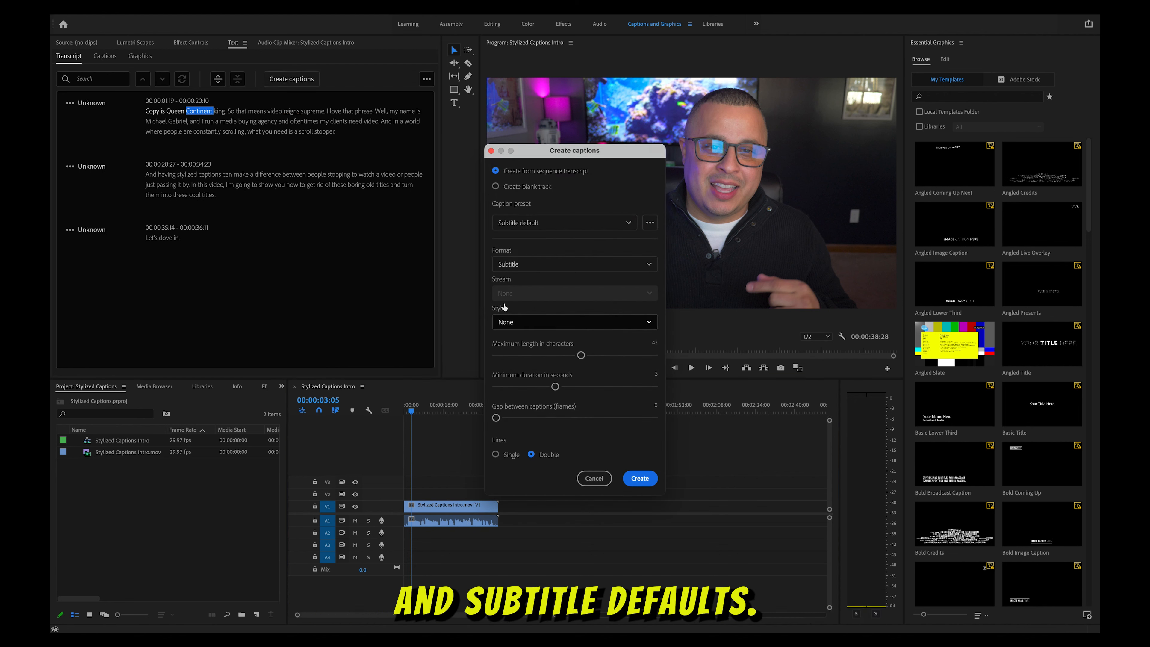
click(523, 266)
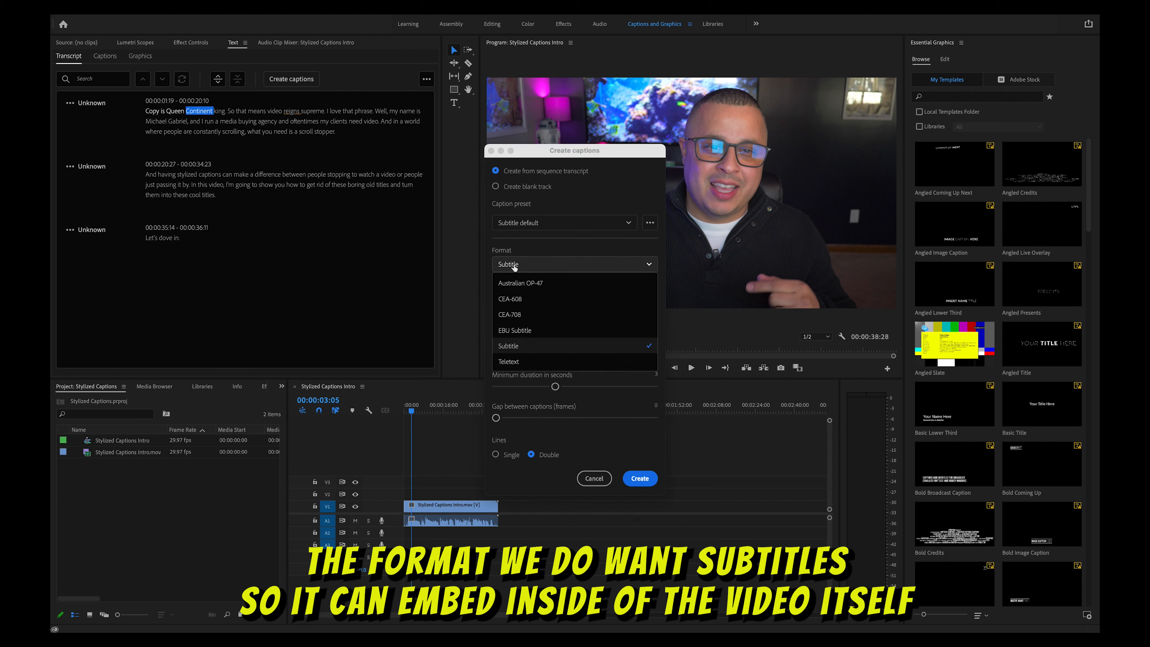
click(514, 266)
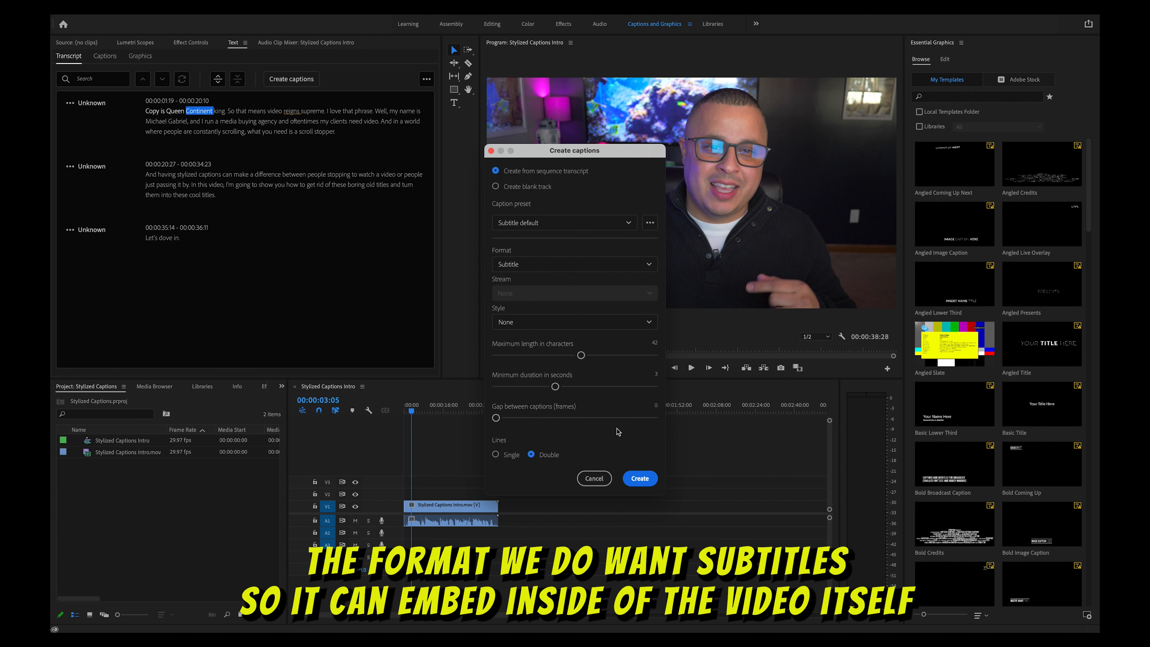
click(639, 479)
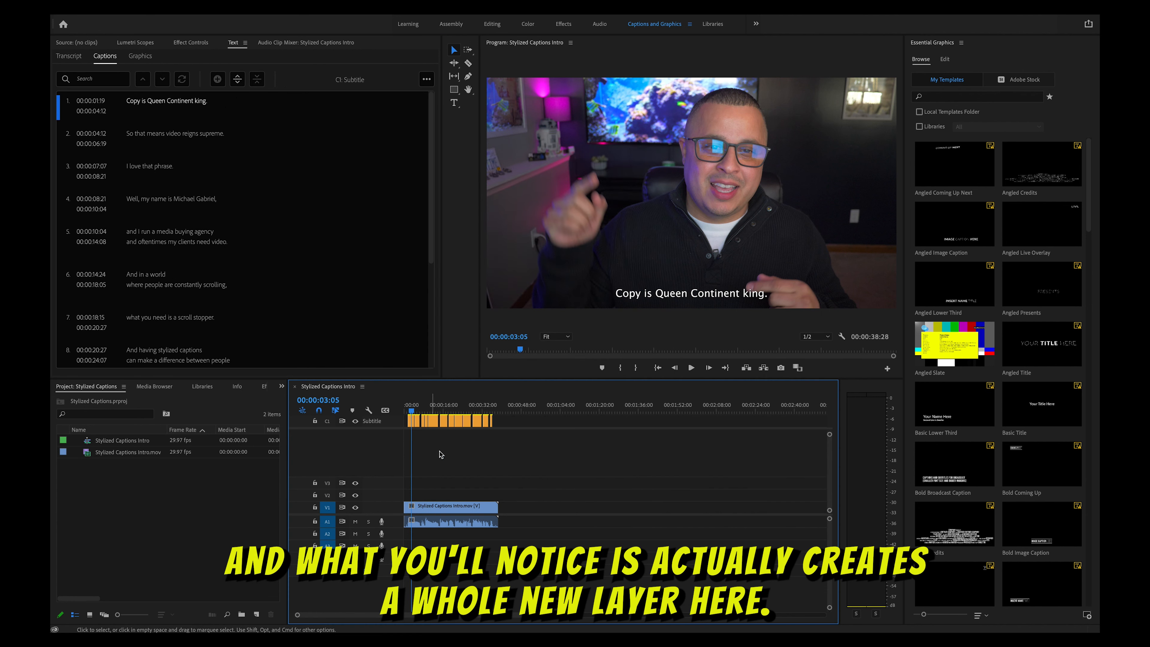
- Scrub through the opening captions and play back the first one to compare its text with the audio
mouse_move(410, 408)
mouse_down()
mouse_move(450, 411)
mouse_move(424, 412)
mouse_up()
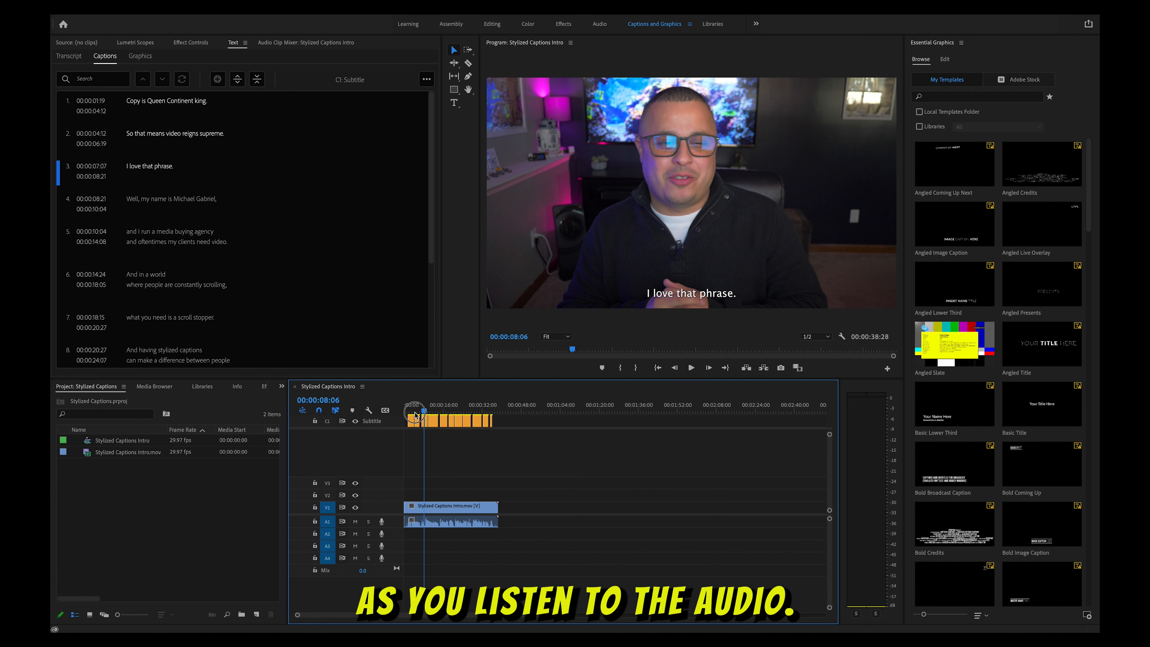
drag(425, 414, 407, 414)
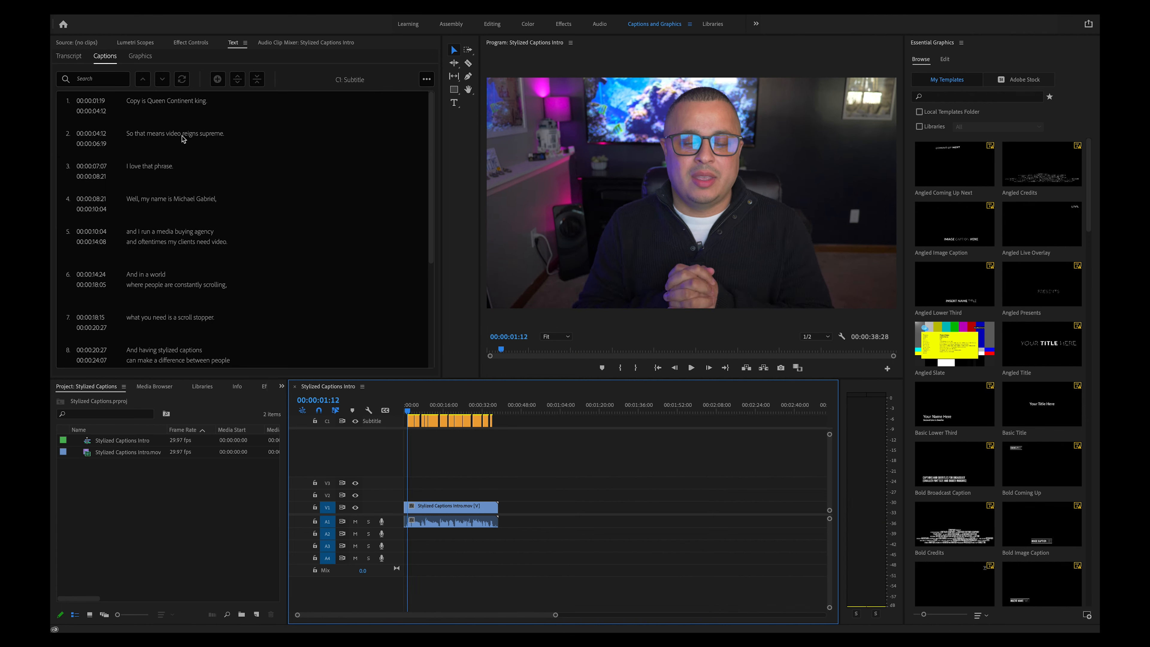
key(space)
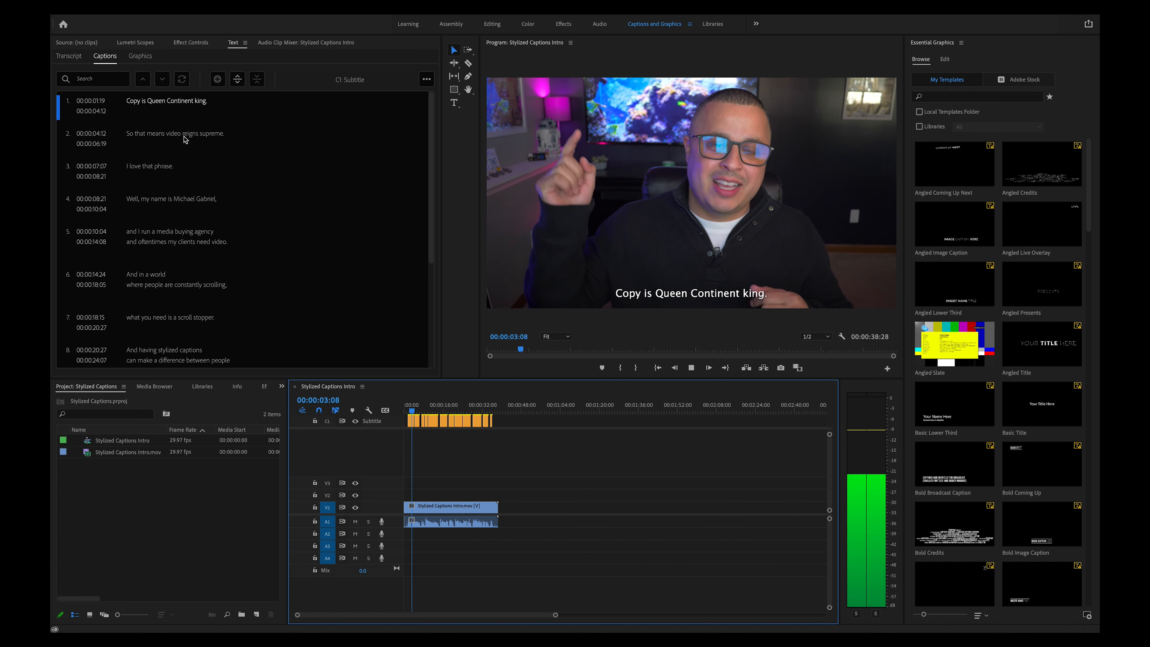
key(space)
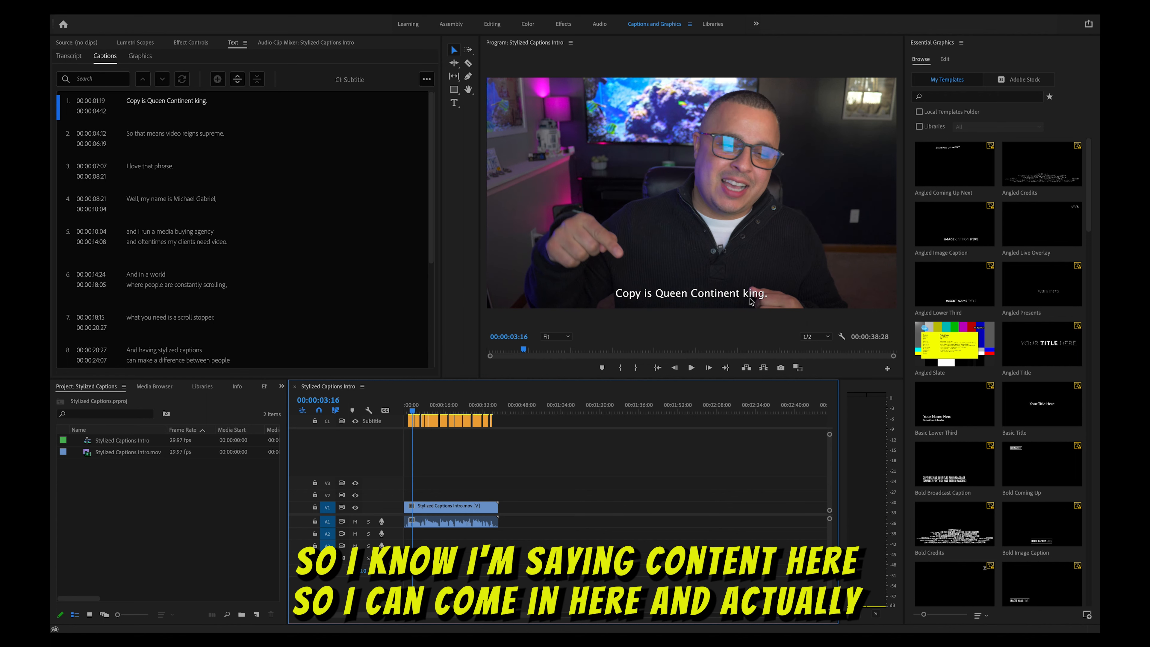
- Edit the first caption's text to read "Copy is Queen Contient king."
double_click(183, 100)
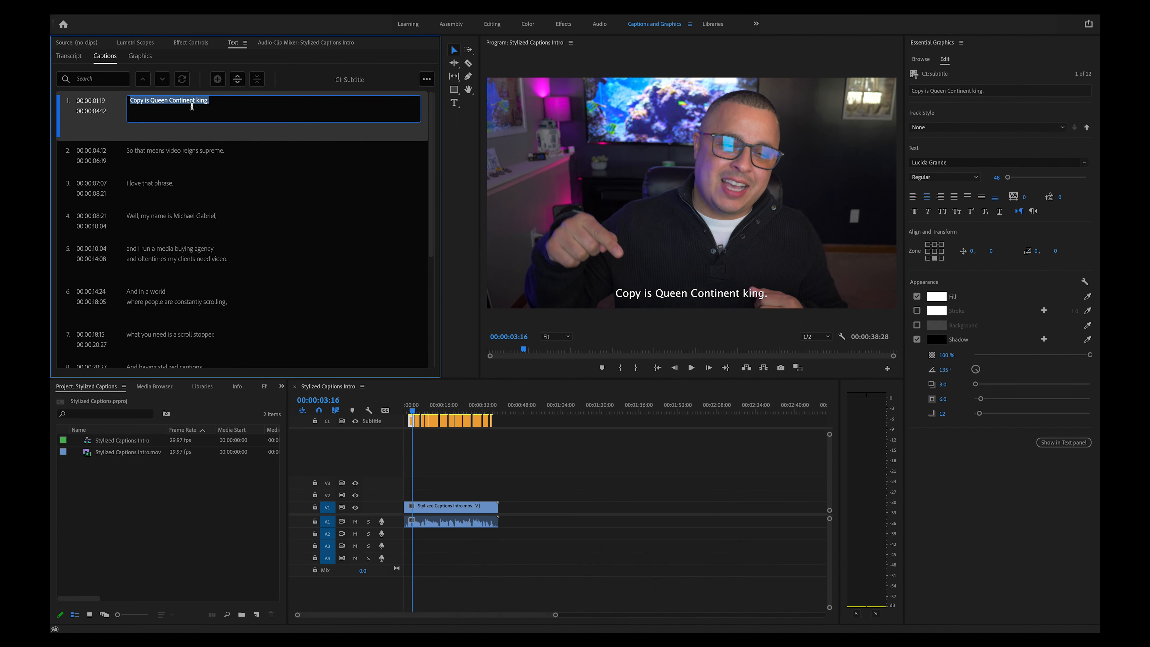
click(183, 100)
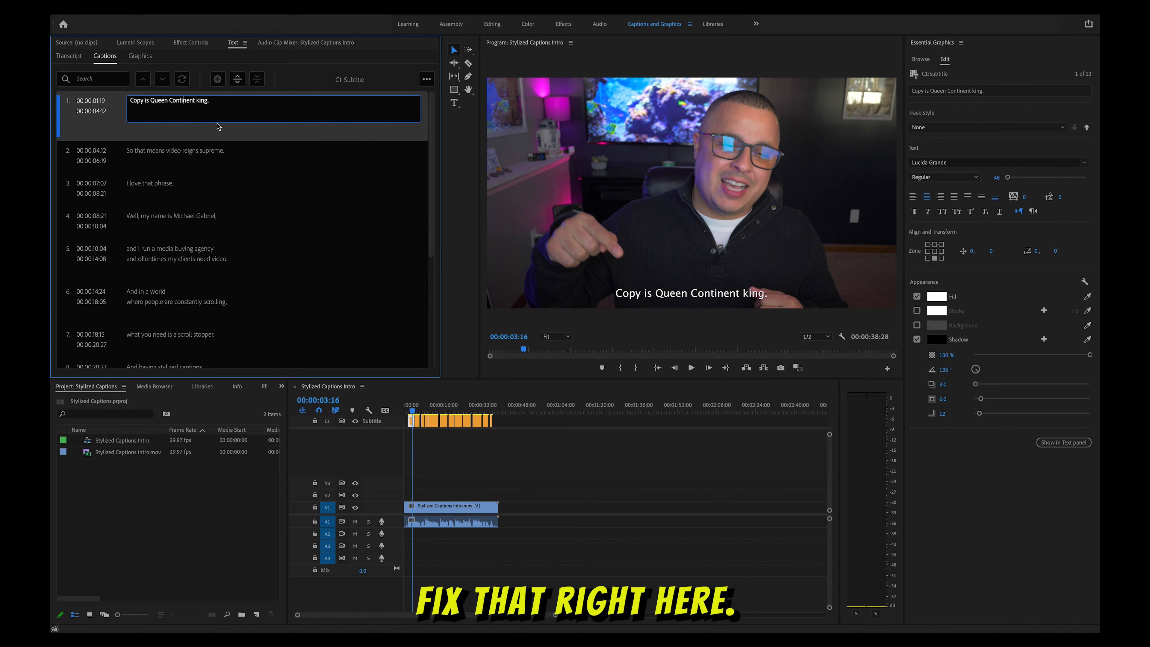
key(Delete)
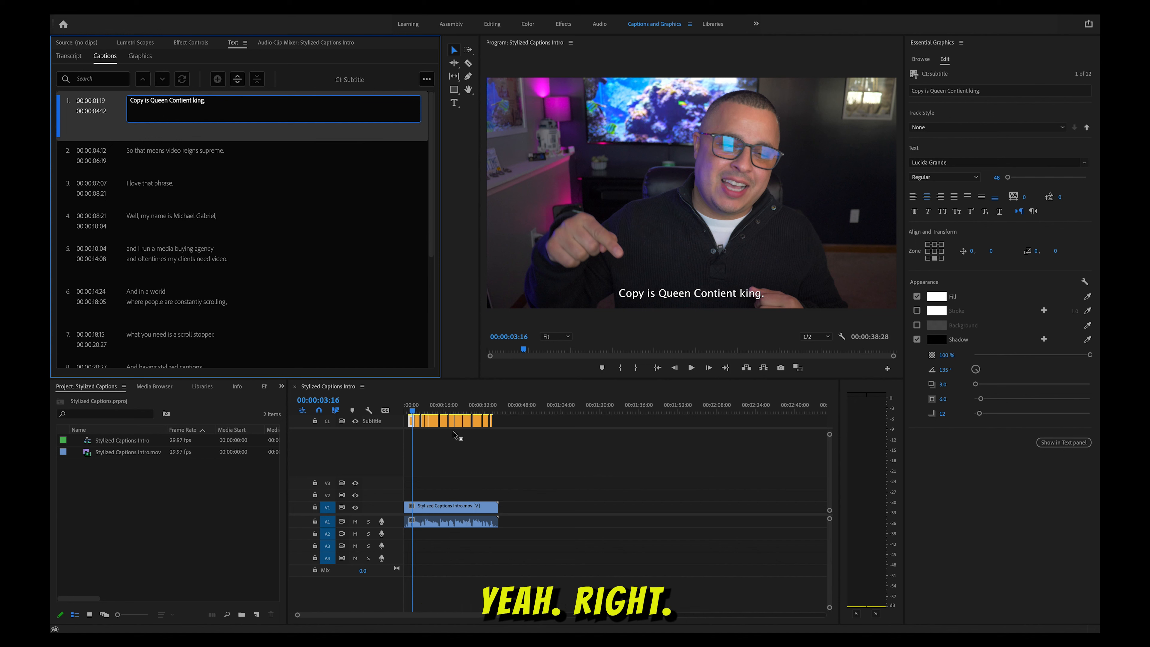
click(466, 488)
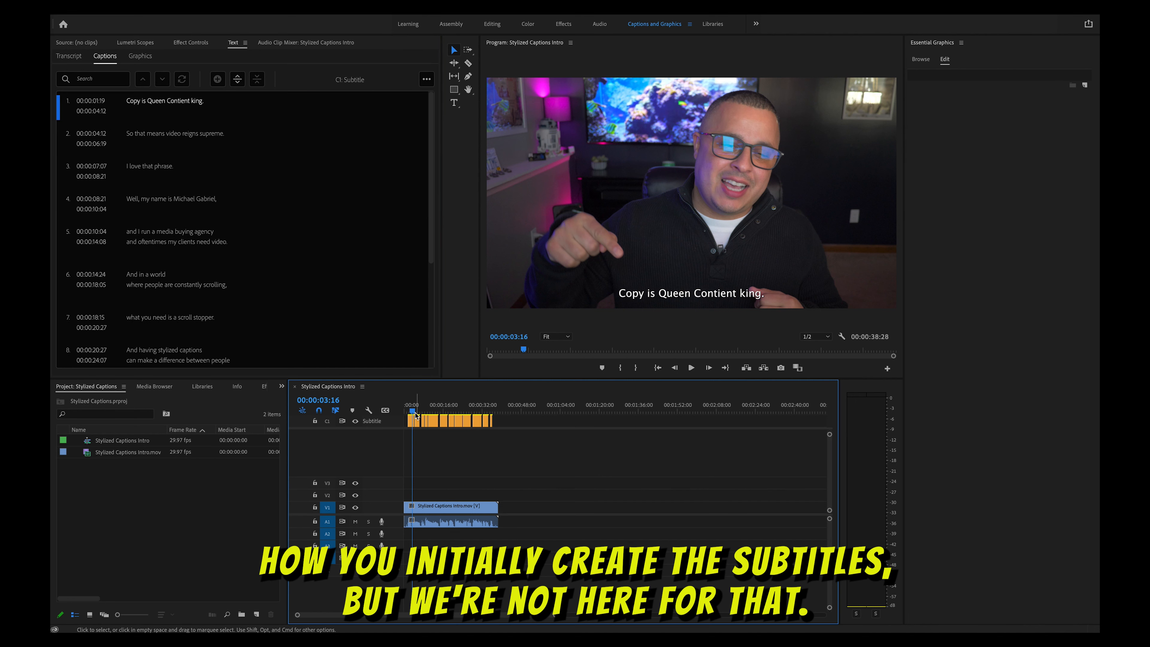
- Move the playhead to 00:00:13:00, select the fifth caption on the subtitle track, and check its track style options
drag(415, 412, 436, 413)
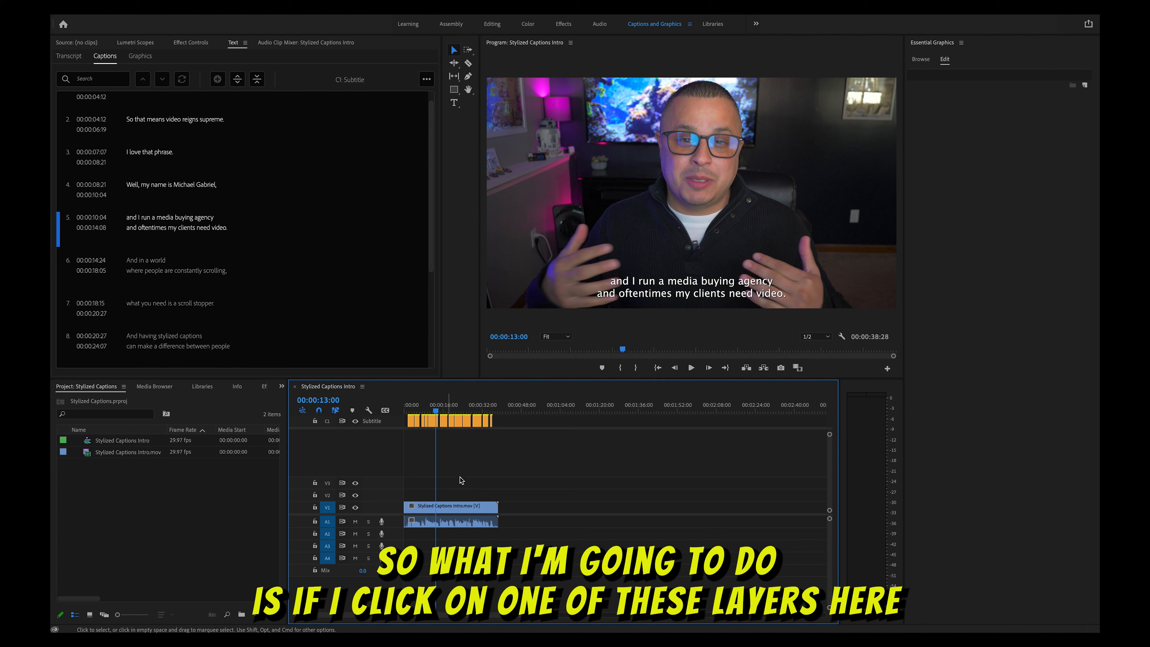
click(435, 422)
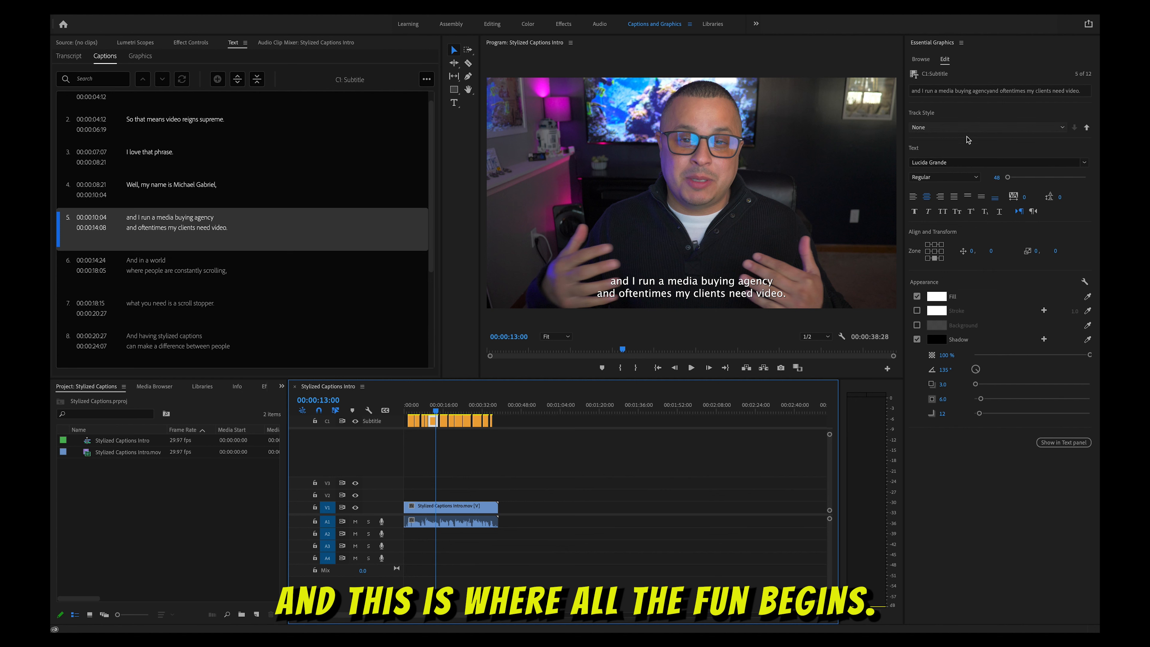
click(928, 127)
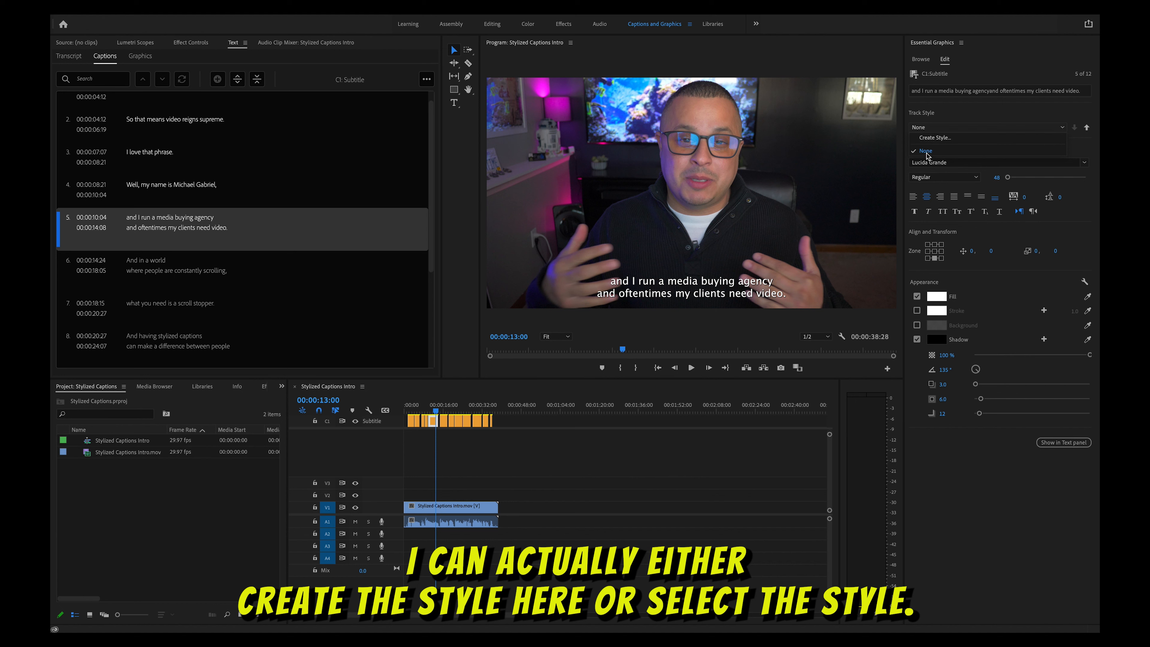
click(1076, 230)
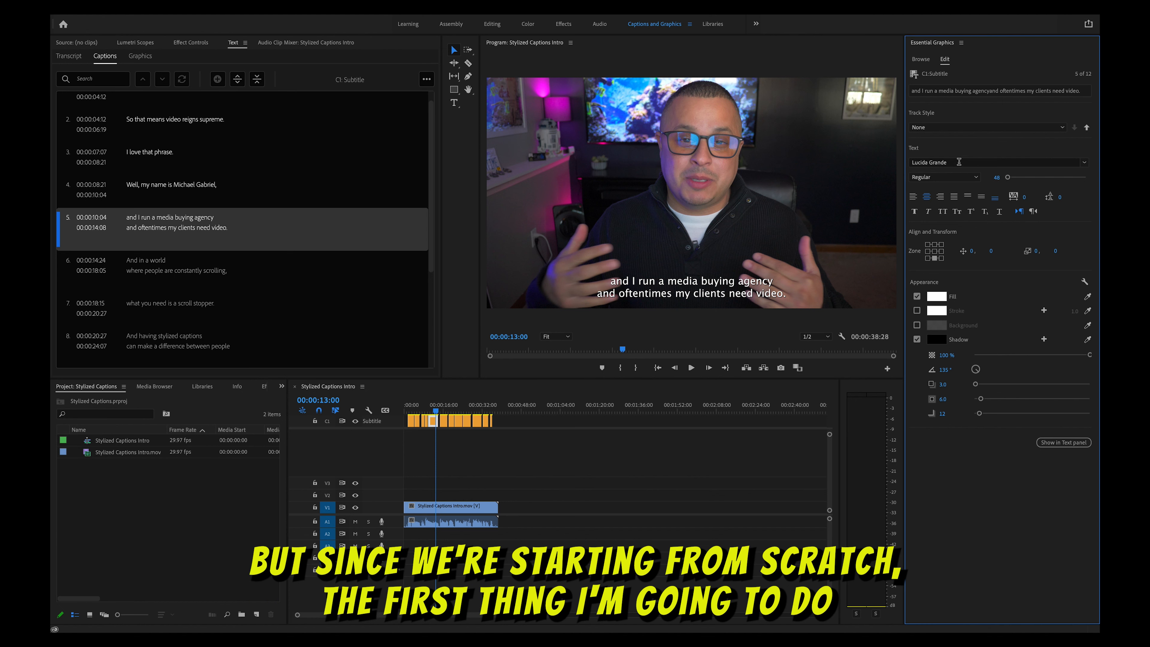
- Set the selected caption's font to Marker Felt and enlarge the text to size 117
click(1086, 164)
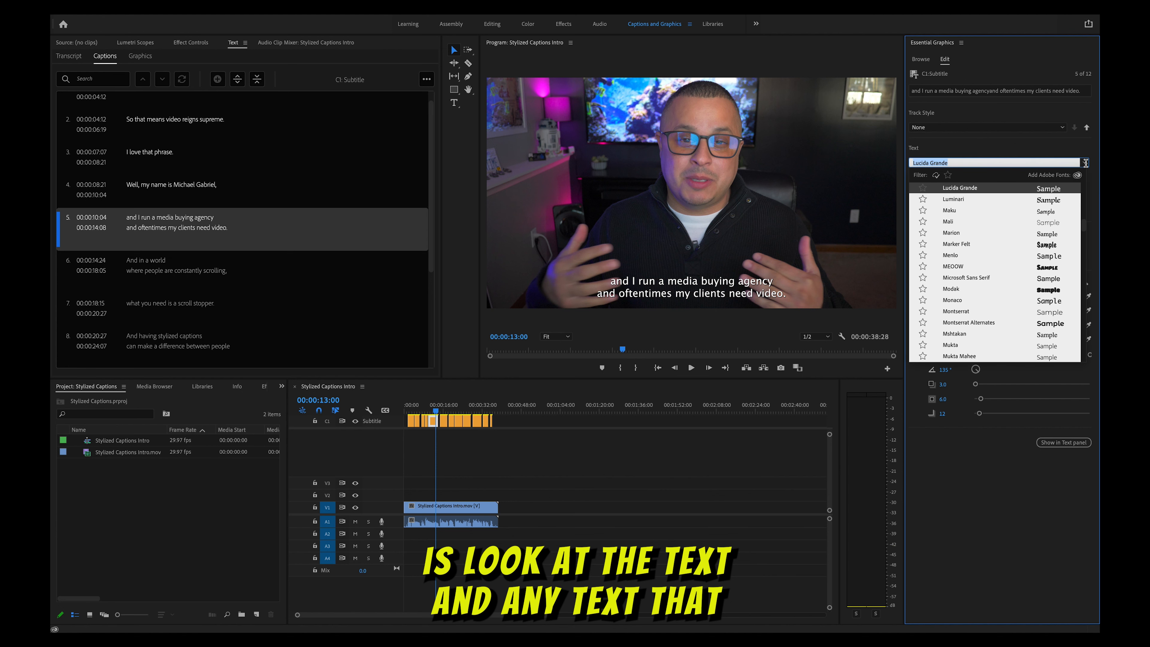
click(996, 246)
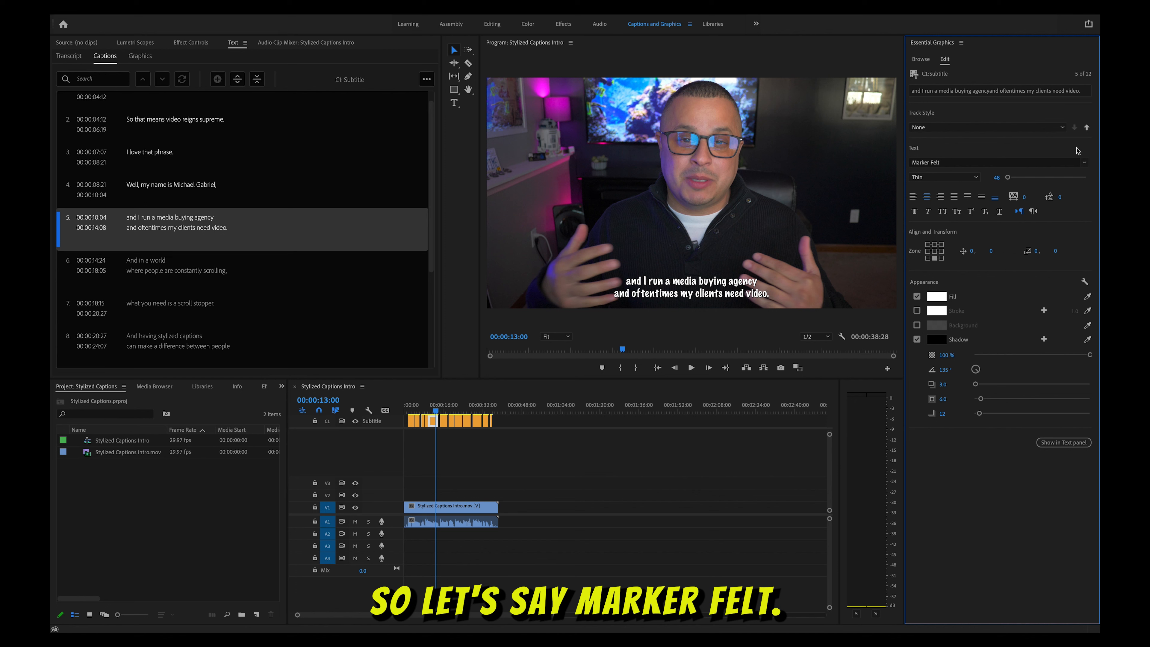
drag(1008, 180, 1011, 180)
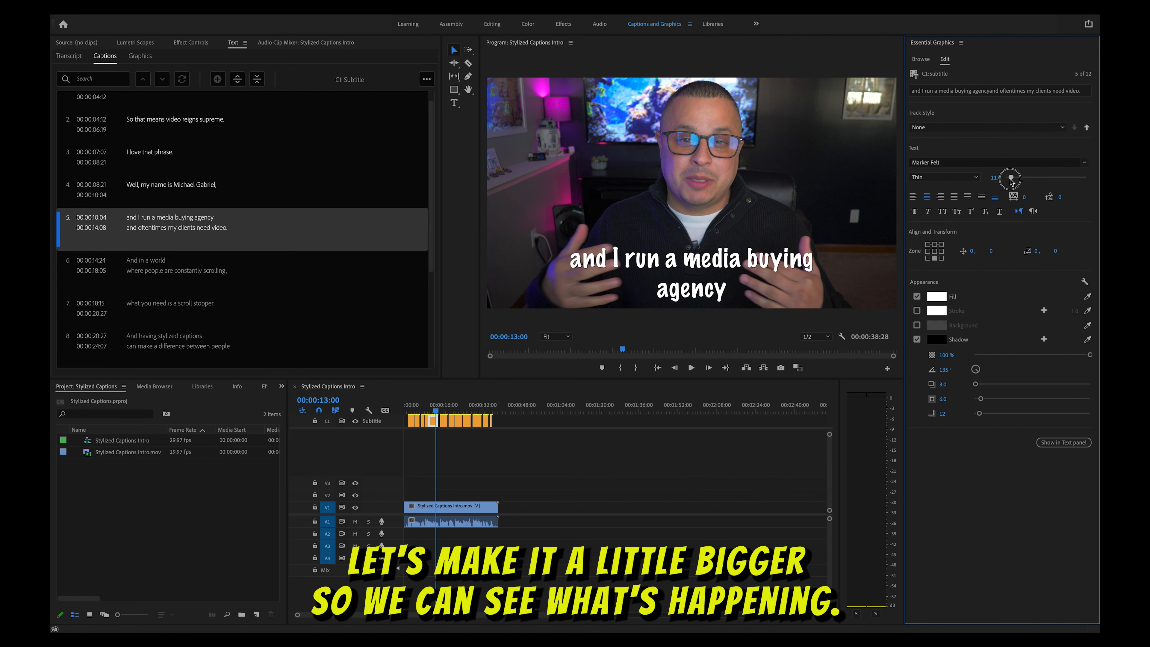
- Browse the font list and set the selected caption's font to Bangers
click(1084, 162)
scroll(997, 254, up, 20)
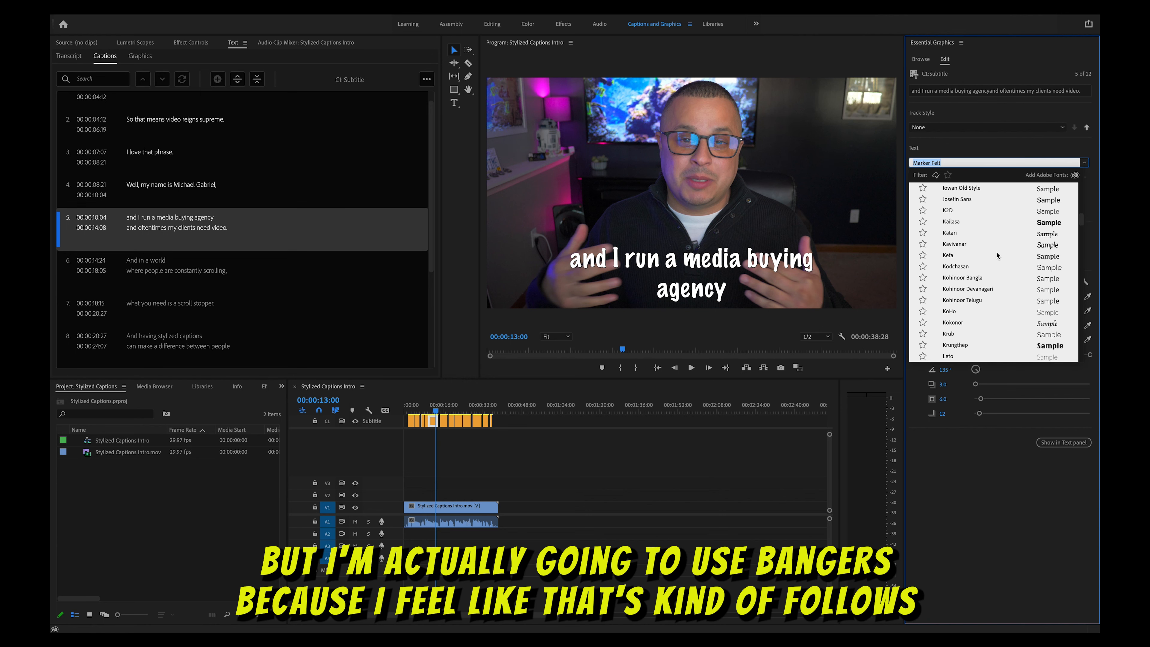
scroll(996, 252, up, 10)
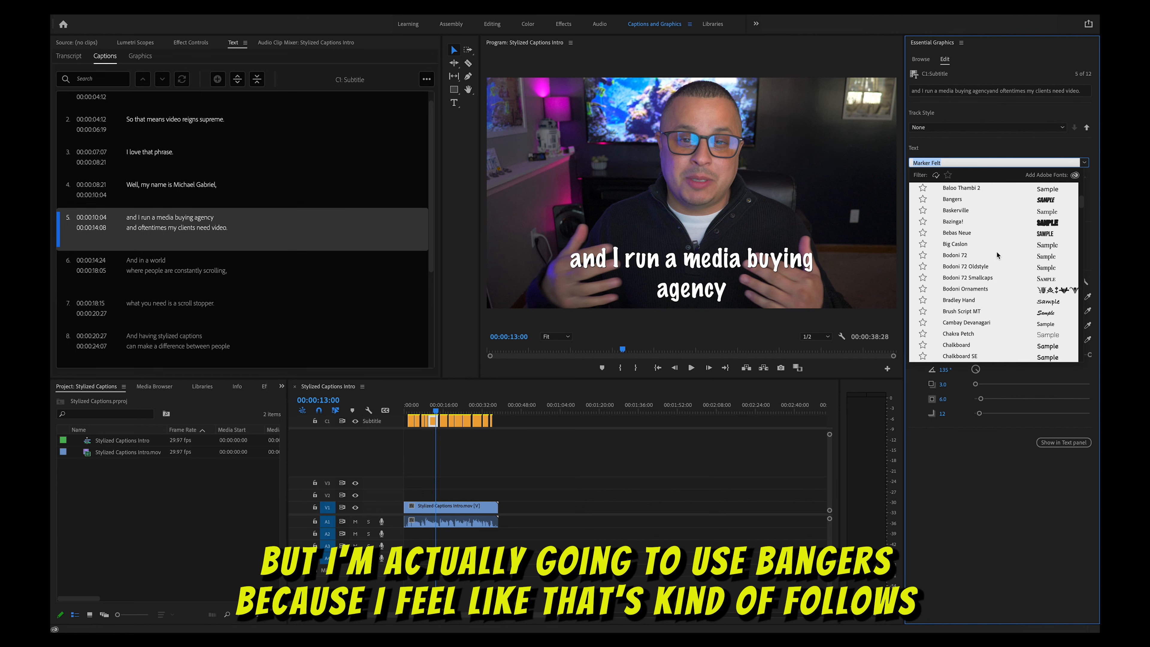
scroll(972, 210, down, 20)
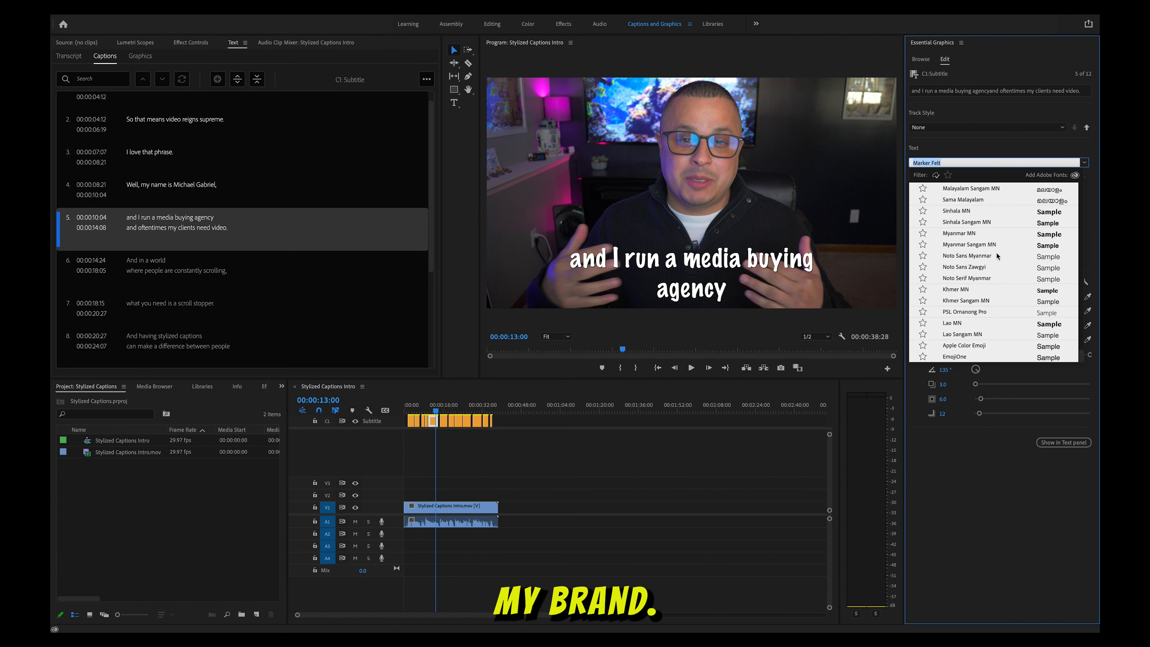
scroll(974, 217, up, 20)
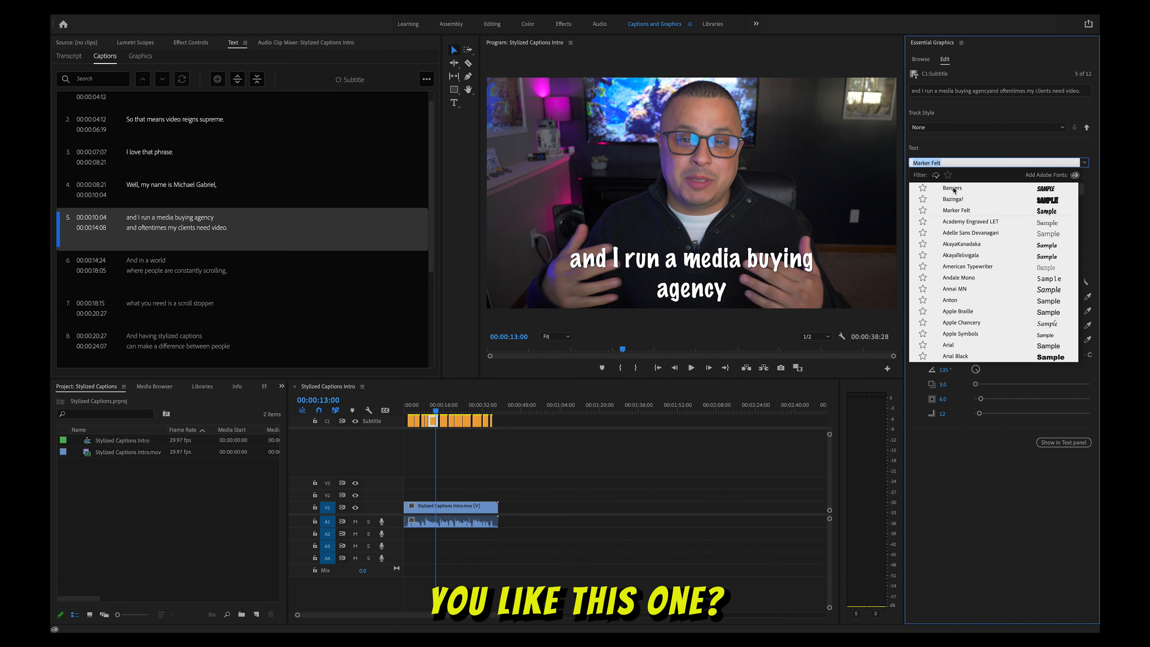
click(953, 190)
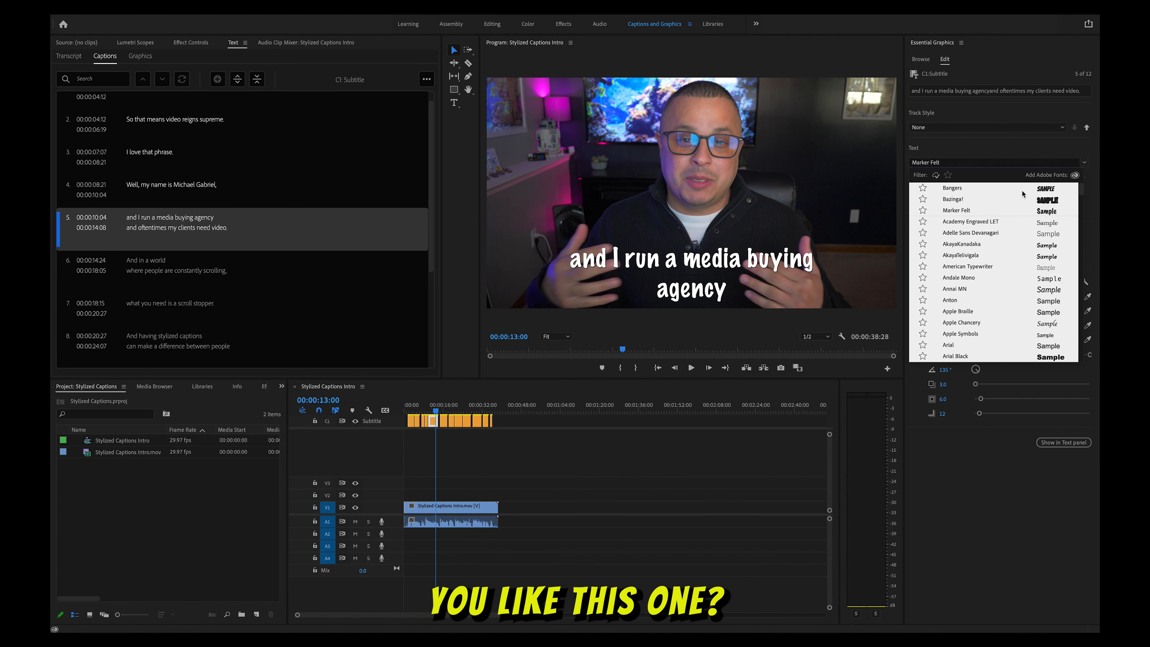
click(1049, 192)
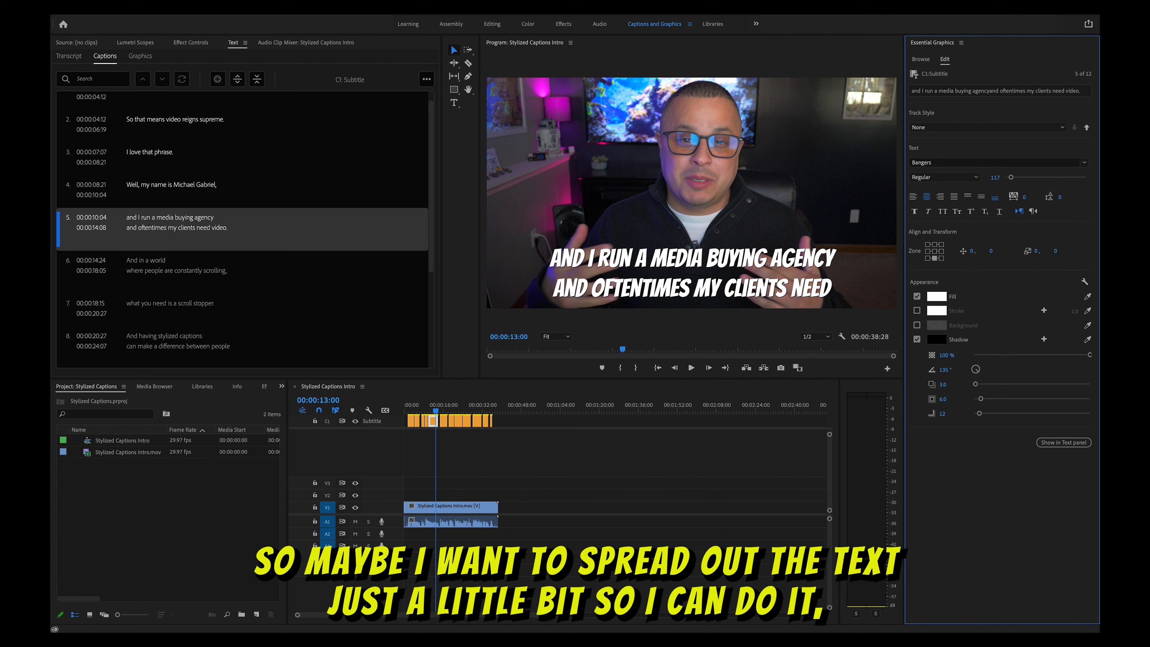
- Set the caption's font size to 68, tracking to 22 and leading to -20, and place it in the top-centre zone
mouse_move(1025, 197)
mouse_down()
mouse_move(1008, 180)
mouse_move(1060, 201)
mouse_move(1038, 206)
mouse_up()
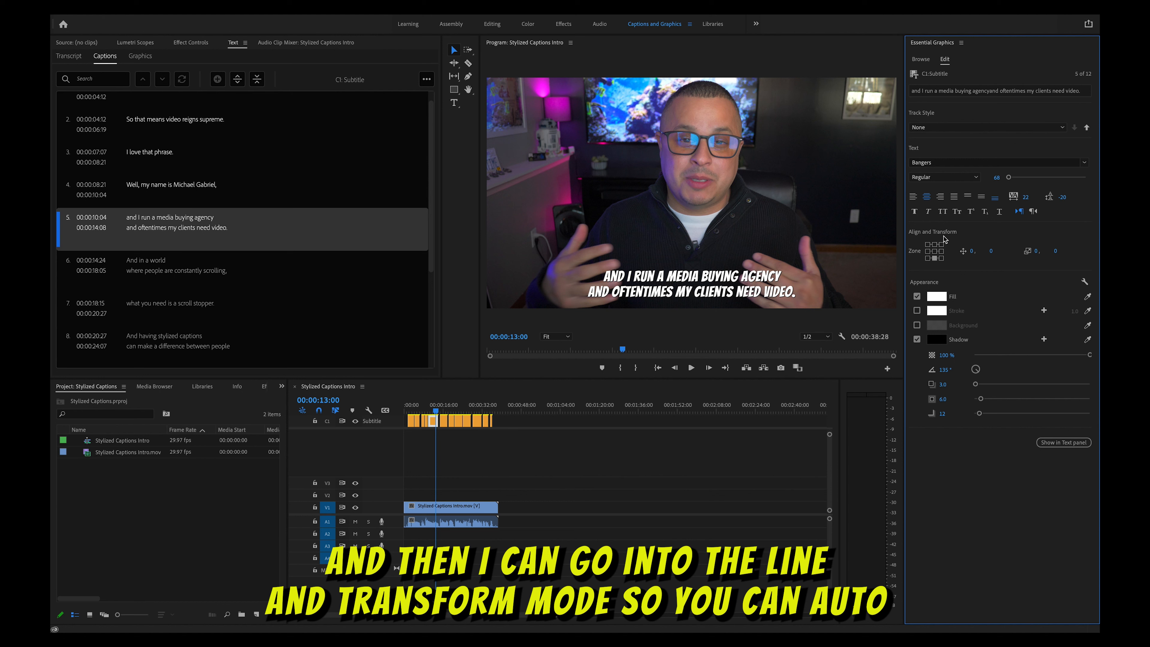
click(934, 251)
click(936, 245)
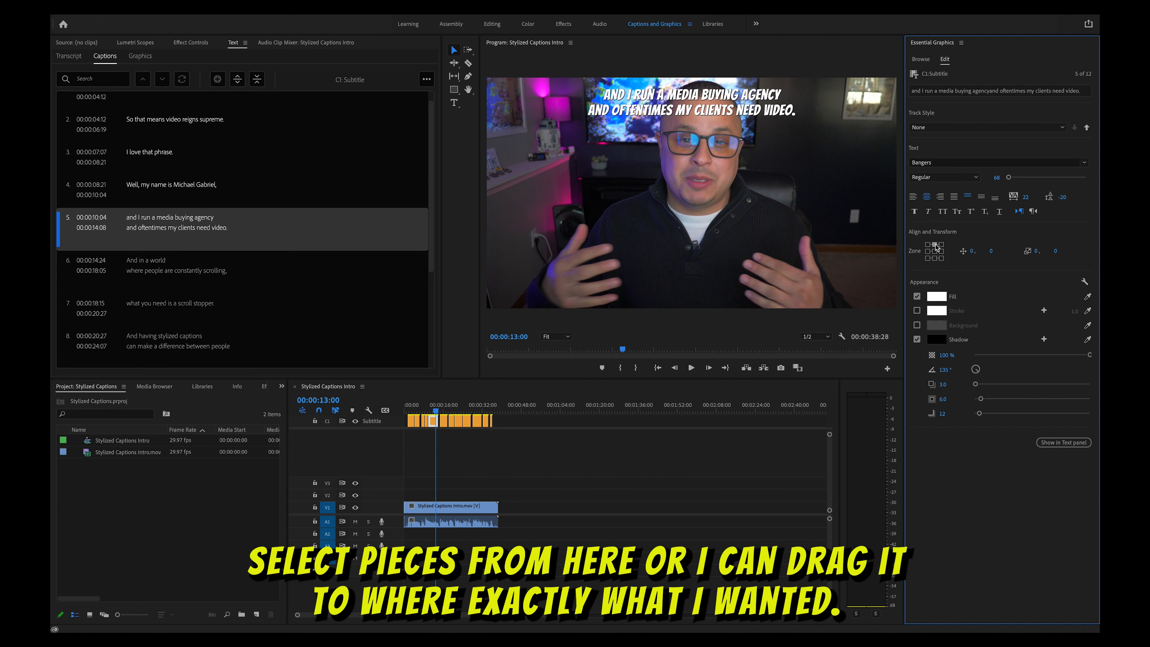
- Try the caption in the middle-centre zone, then place it in the bottom-centre zone with a vertical offset of -231
click(935, 252)
drag(992, 255, 1037, 254)
click(935, 258)
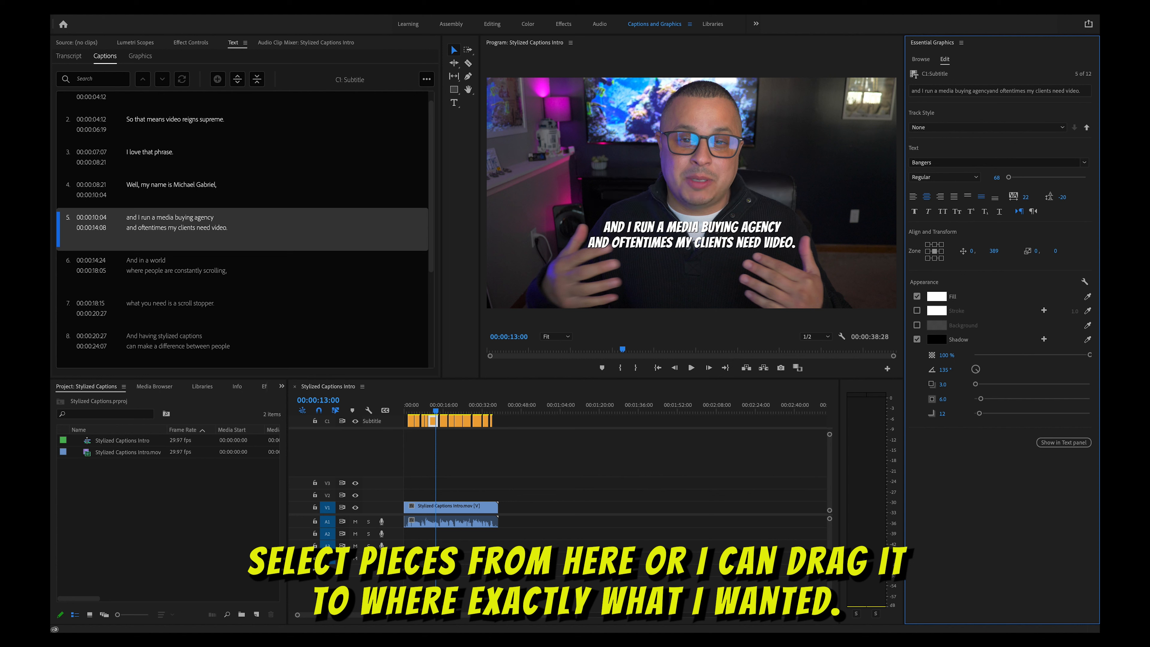
drag(991, 252, 882, 255)
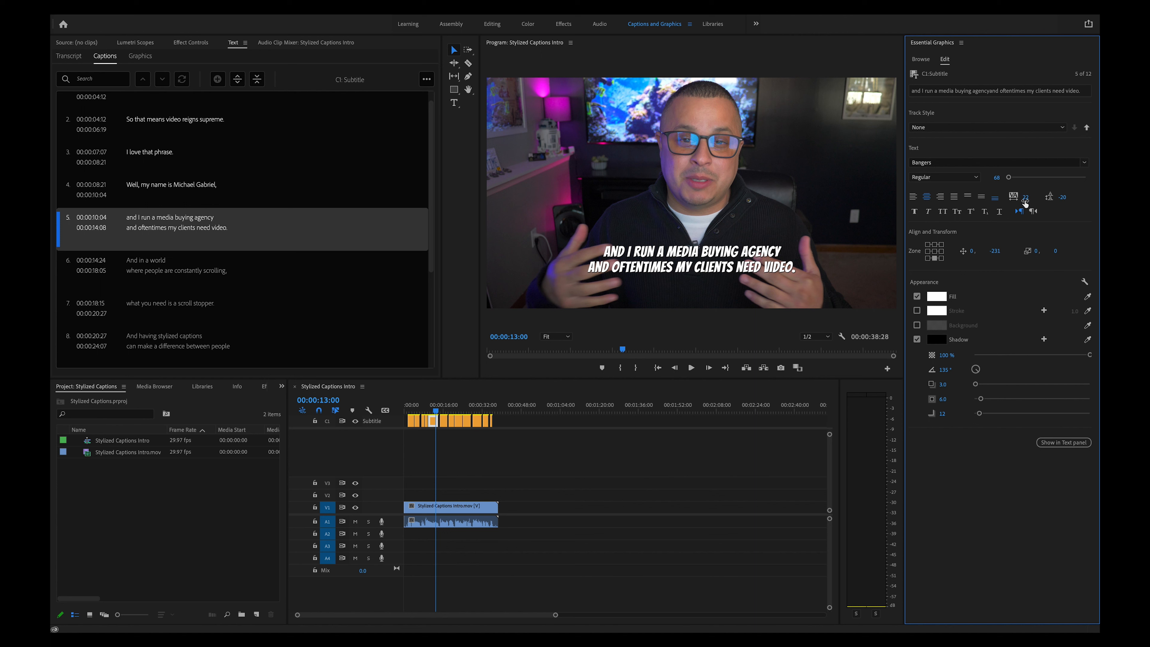
- Set the caption's tracking to 49 and its font size to 72
drag(1026, 201, 1009, 177)
click(997, 177)
text(72)
- Change the caption text's fill colour to bright yellow
click(937, 297)
click(591, 369)
click(572, 281)
click(674, 252)
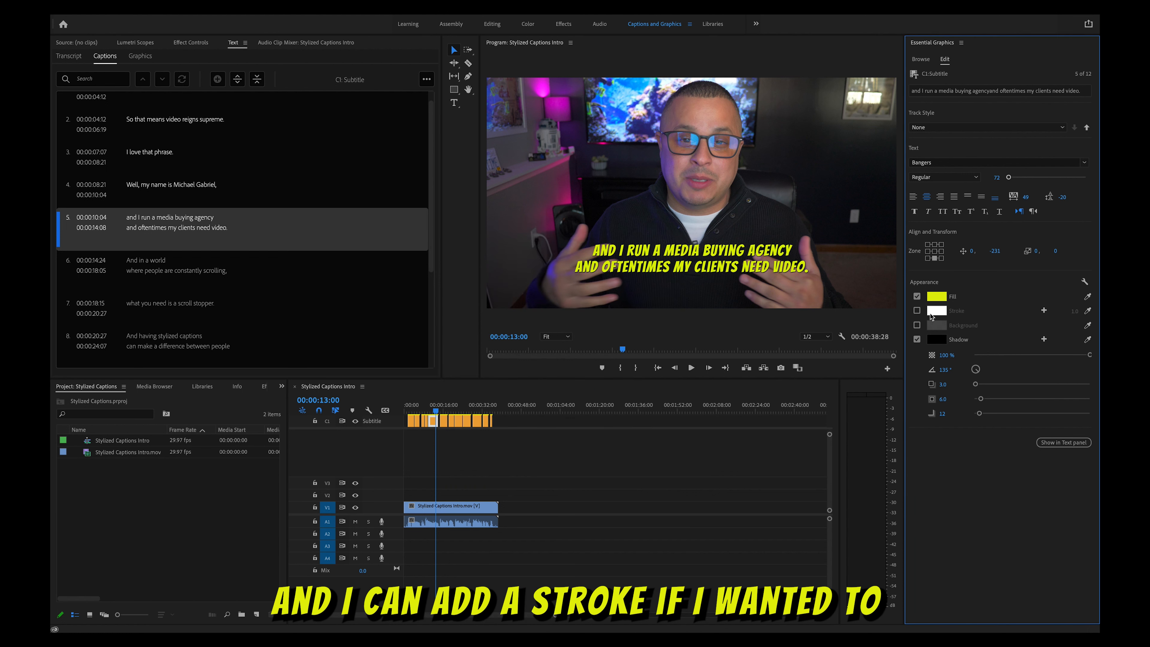
- Preview a white stroke of width 1.0 on the caption text, then turn the stroke off
click(917, 310)
click(917, 310)
click(917, 311)
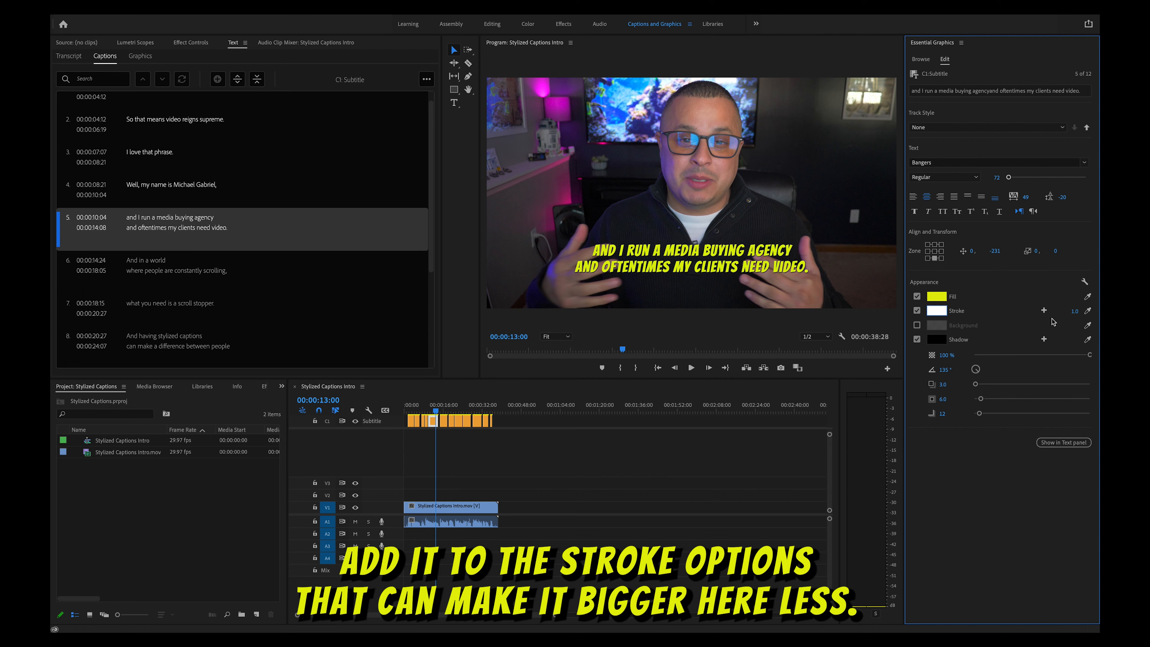
mouse_move(1075, 311)
mouse_down()
mouse_move(1095, 311)
mouse_move(1075, 311)
mouse_up()
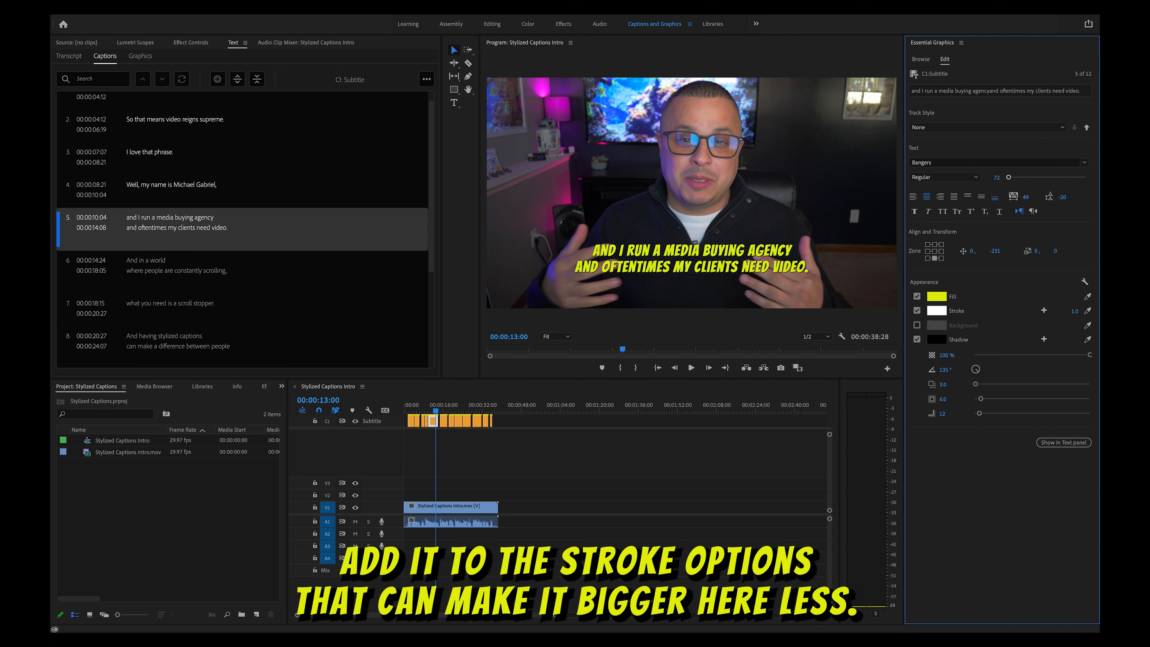
click(917, 311)
- Add a black background behind the caption with 100% opacity and size 54.2
click(917, 325)
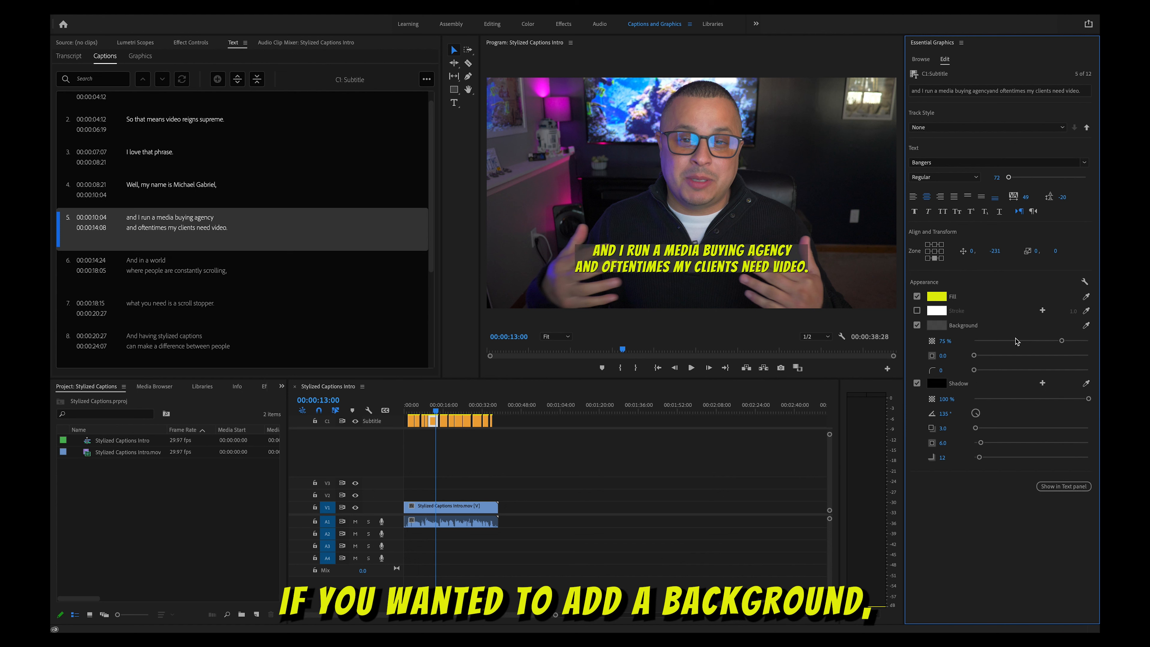
drag(1062, 342, 1089, 340)
drag(974, 355, 1038, 356)
click(935, 327)
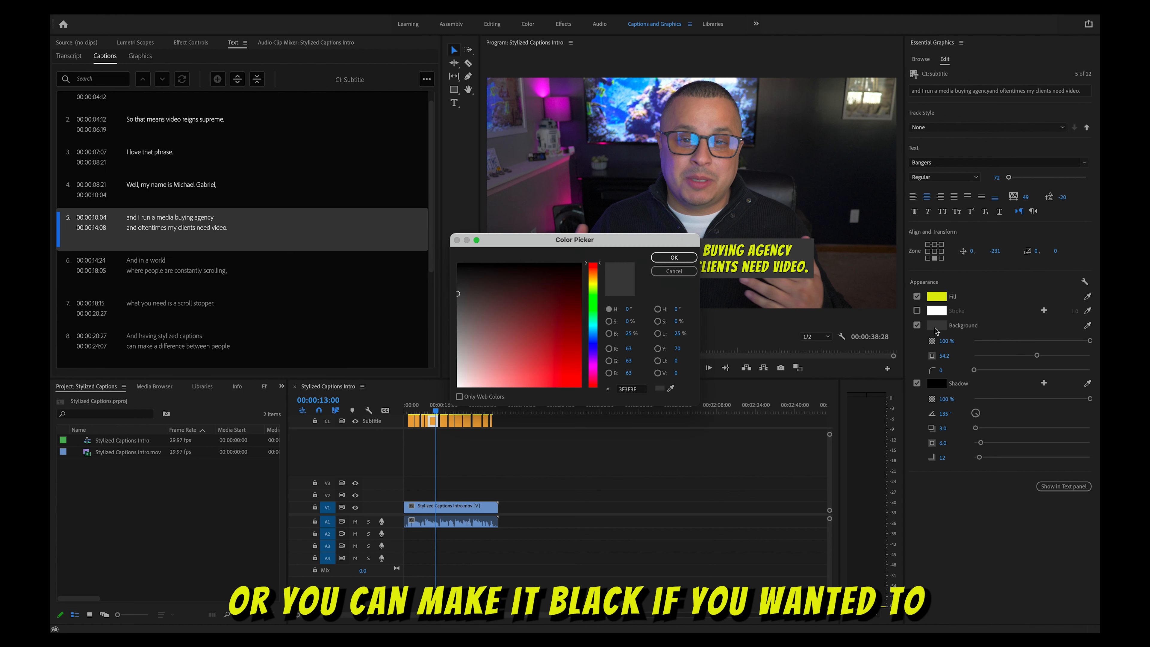
click(503, 264)
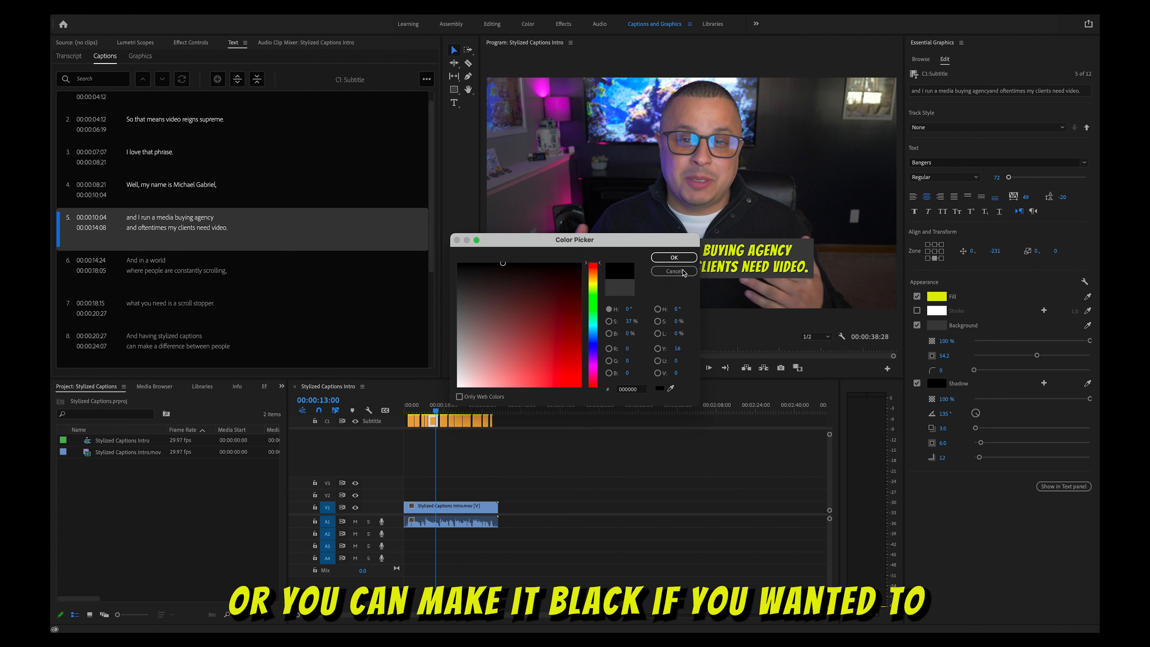
click(674, 257)
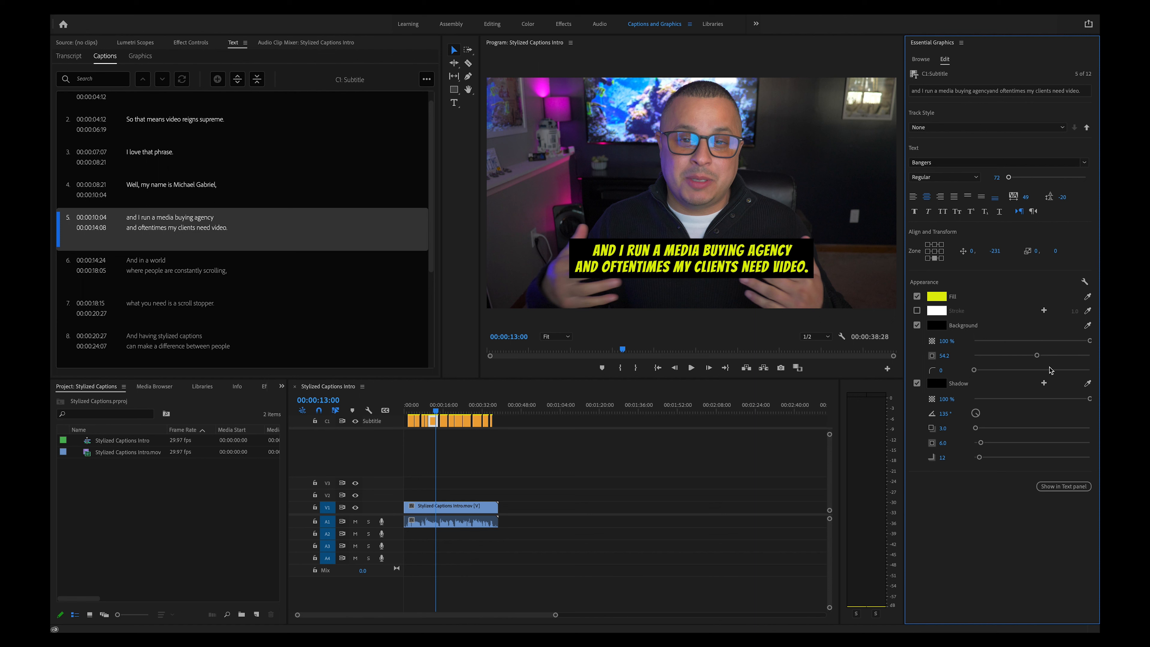
- Try out the background's opacity and corner rounding, then turn the caption background off
mouse_move(1089, 341)
mouse_down()
mouse_move(1019, 344)
mouse_move(1097, 350)
mouse_up()
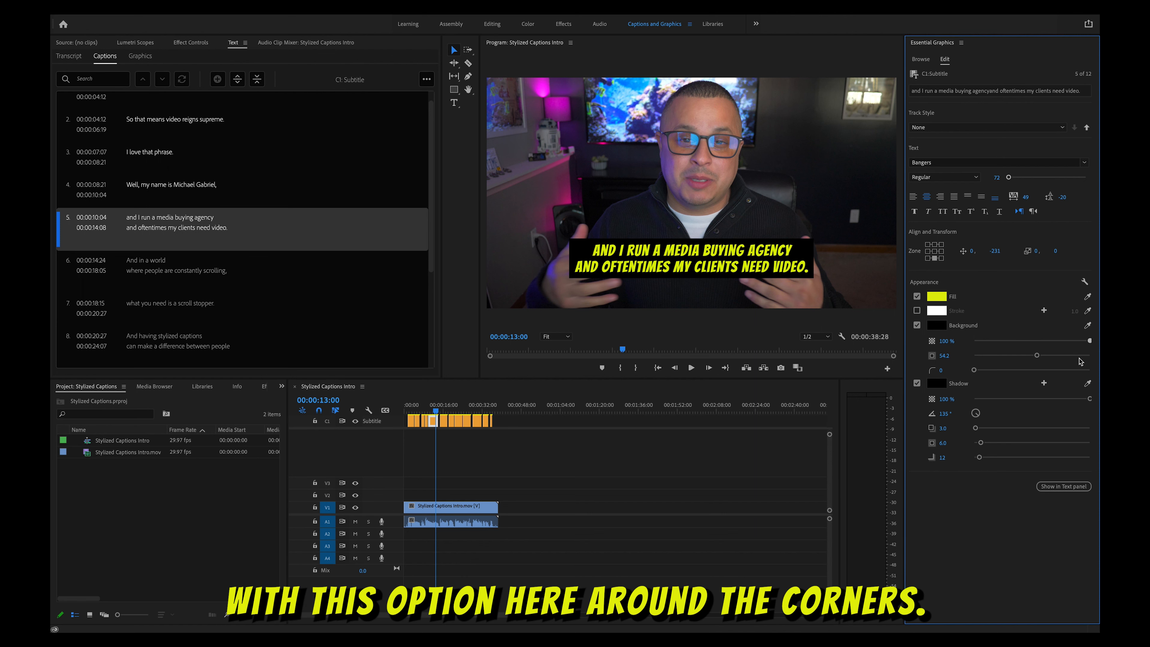
drag(974, 371, 914, 380)
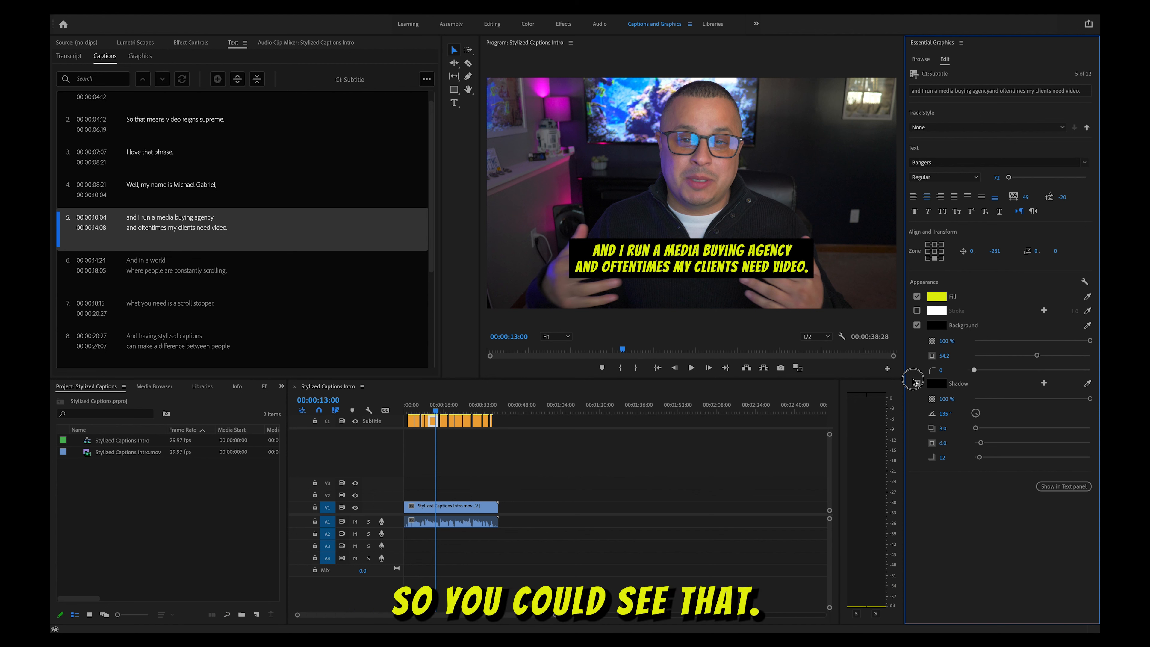
click(917, 325)
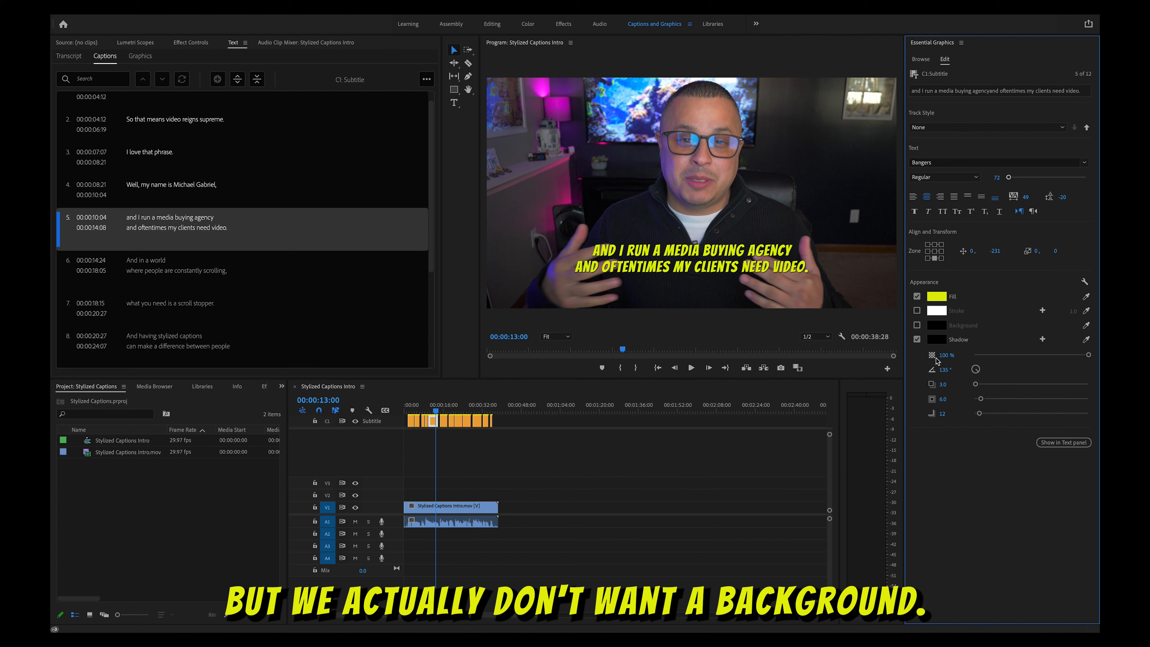
- Set the caption shadow's distance to 20.2 and its size to 17.2
drag(977, 387, 986, 389)
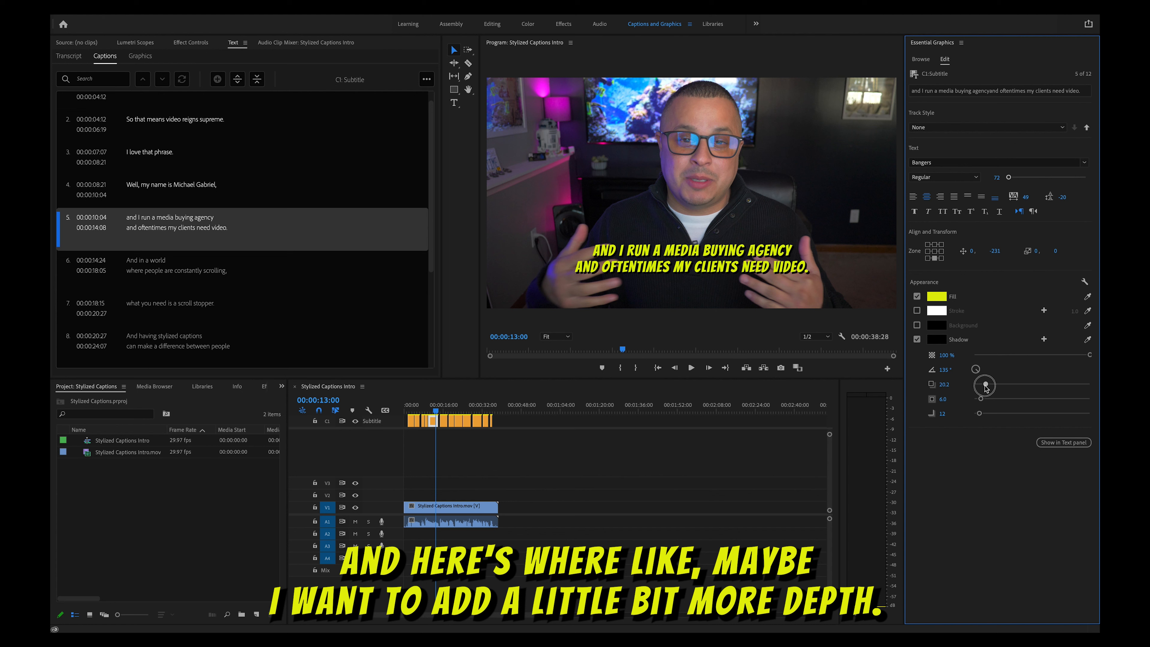
mouse_move(981, 398)
mouse_down()
mouse_move(1005, 401)
mouse_move(994, 402)
mouse_up()
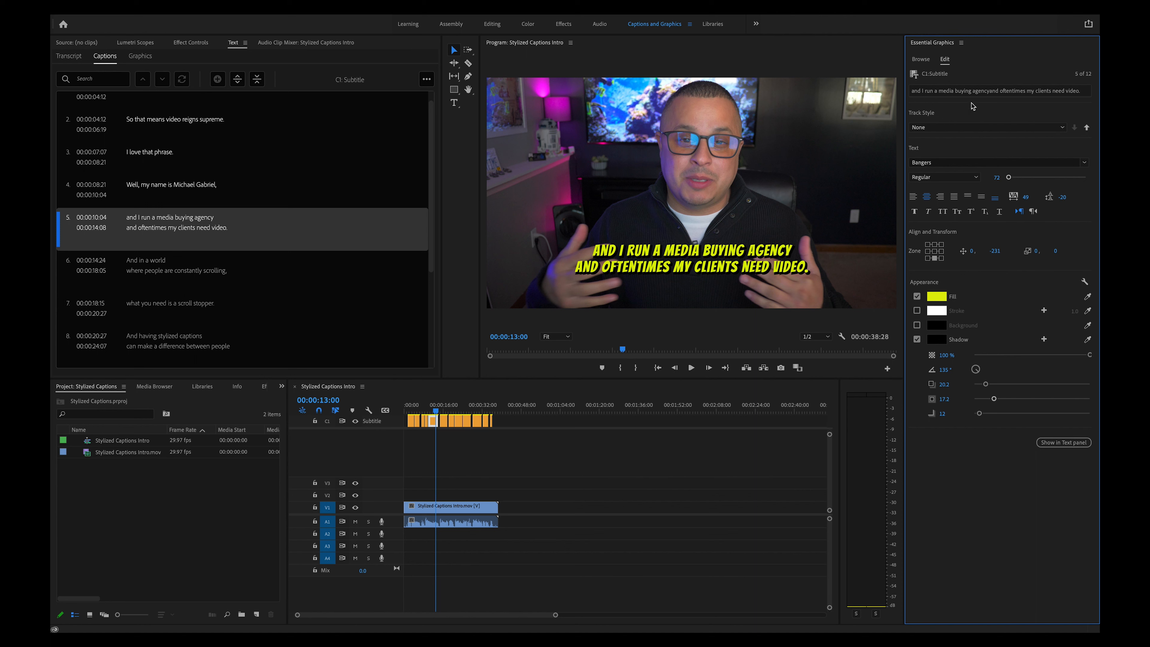
- Save the caption's look as a new track style named "Bangers - Text Style" and play into the next caption to check it
click(1063, 128)
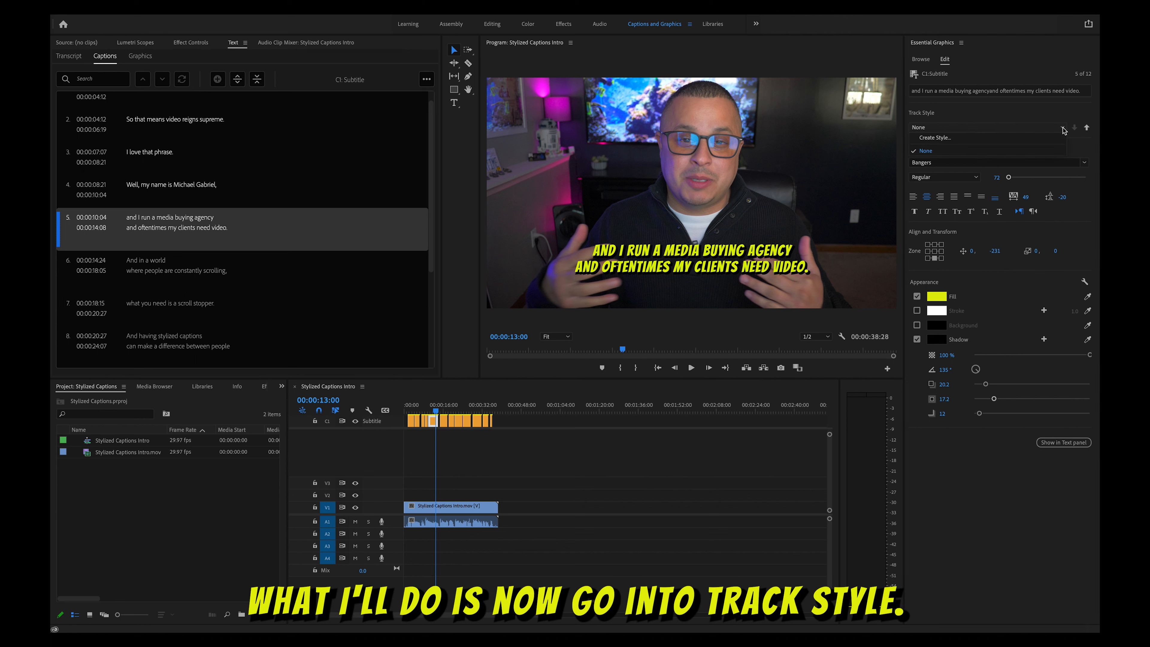
click(936, 138)
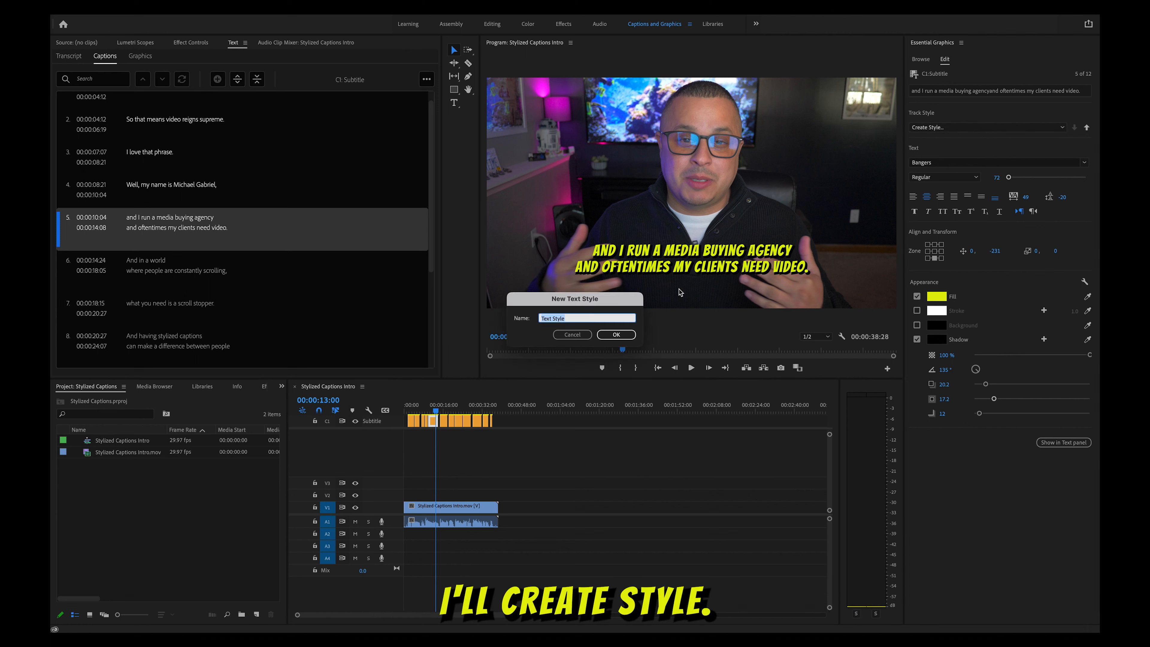
click(570, 317)
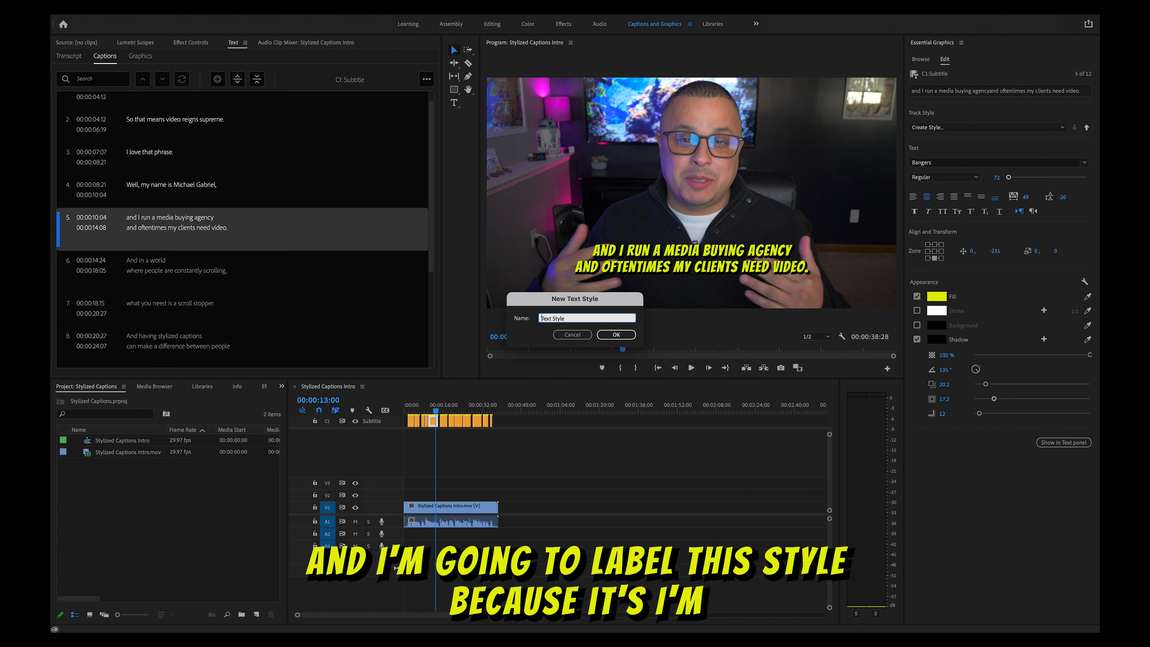
text(Bangere)
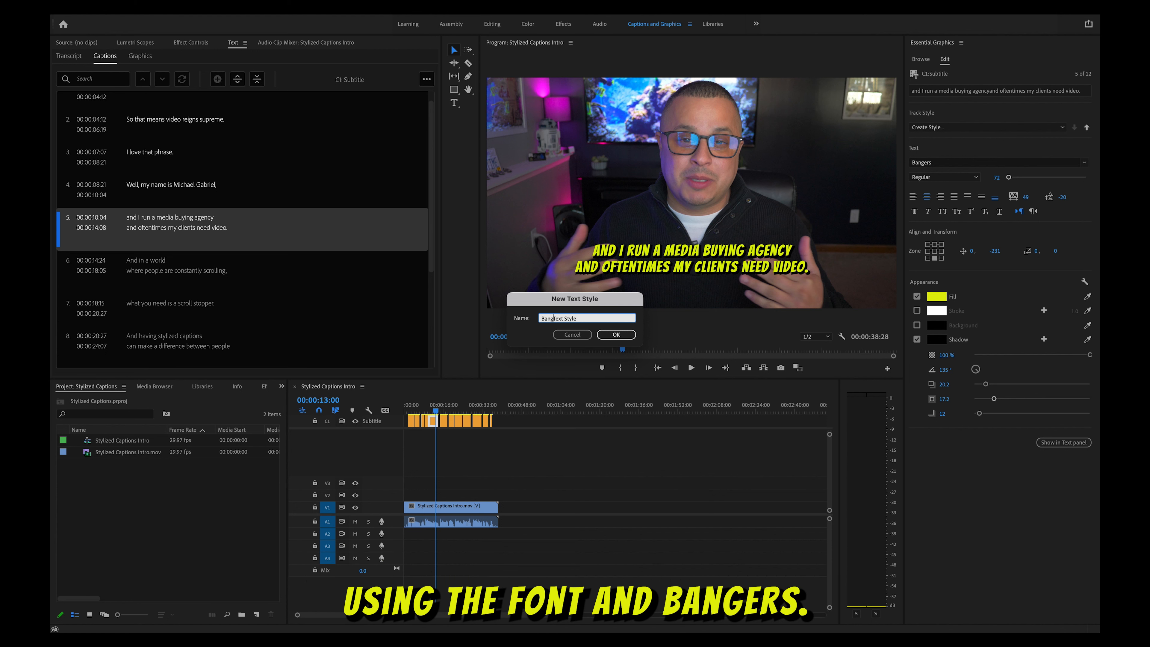
key(BackSpace)
text(s -)
key(Return)
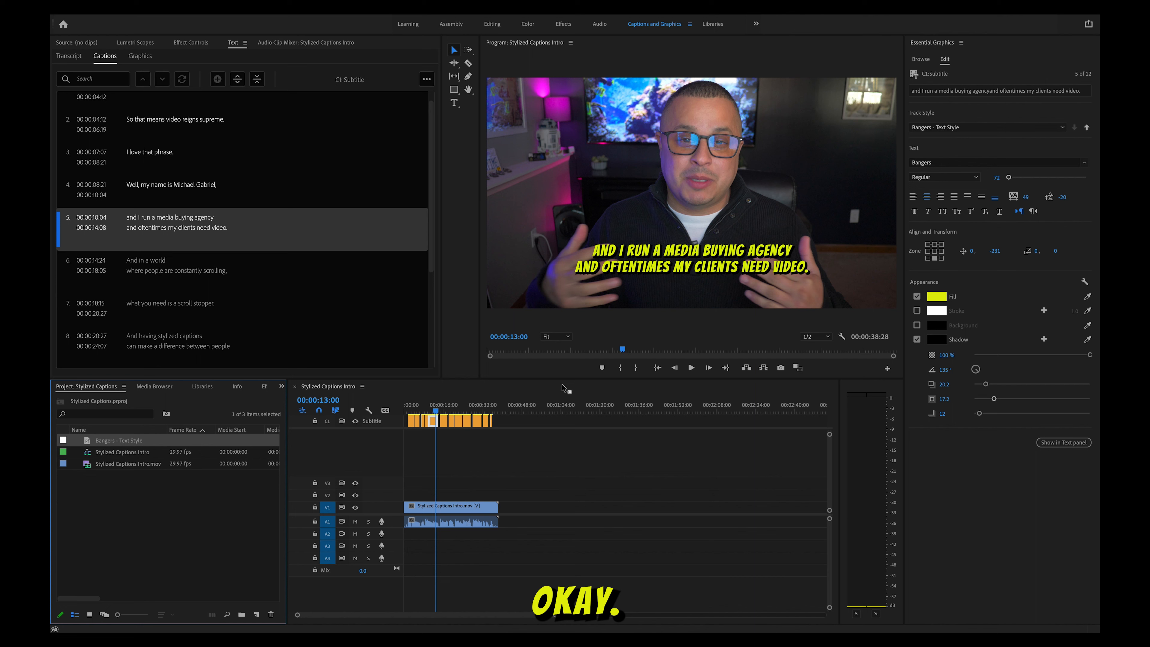
key(space)
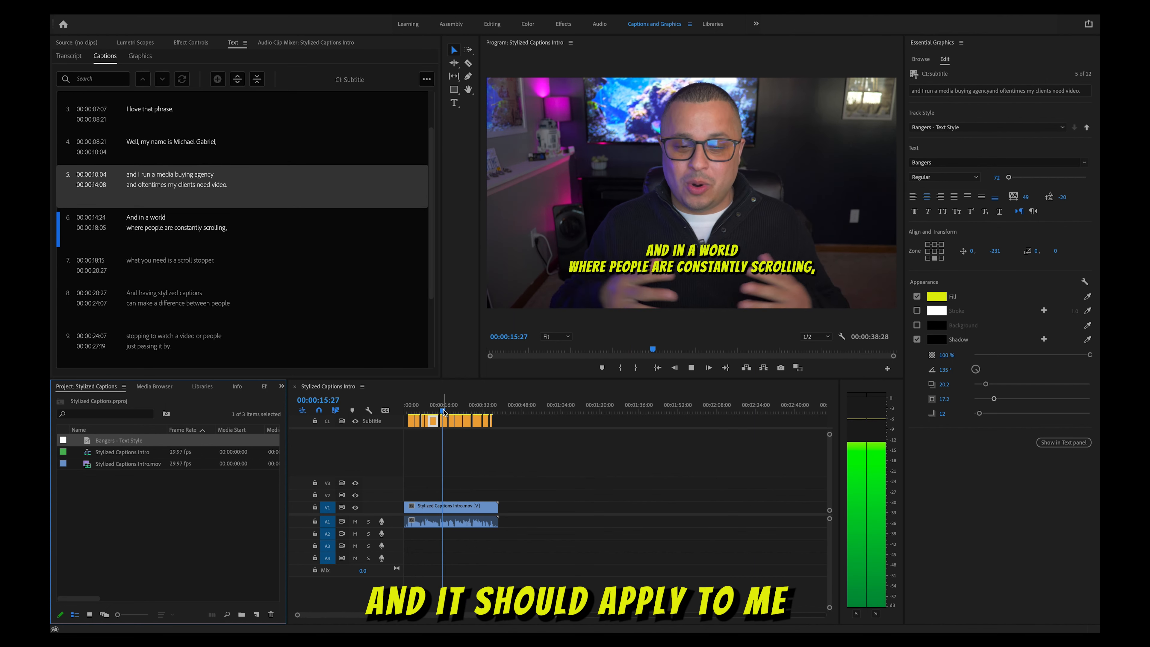
key(space)
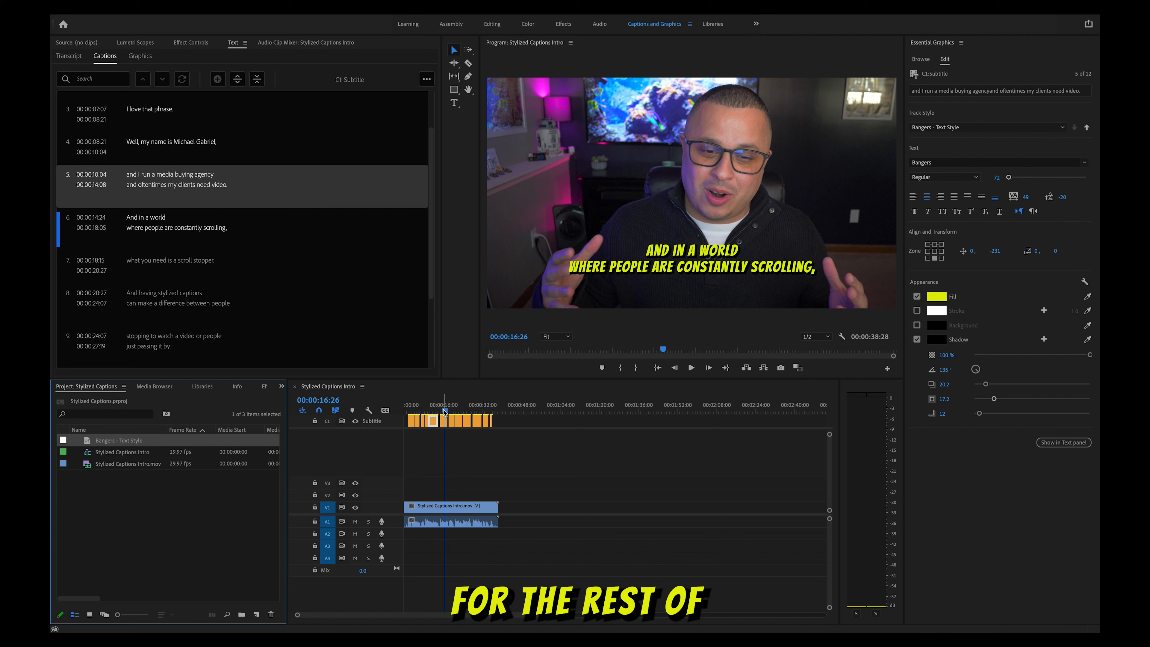